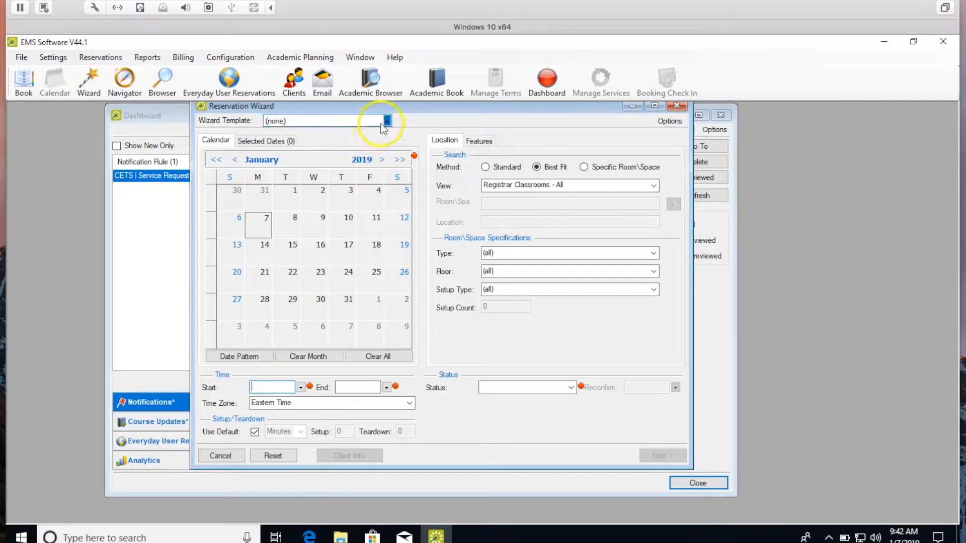
# Apply the CETS | Service - Classes template, assign room CETS000, and enter location WGR 204
pyautogui.click(386, 122)
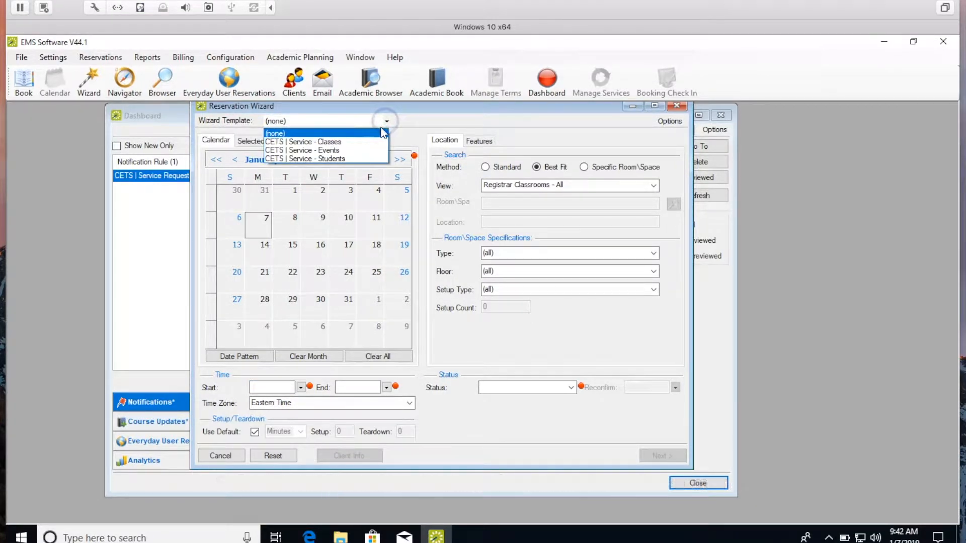
pyautogui.click(373, 142)
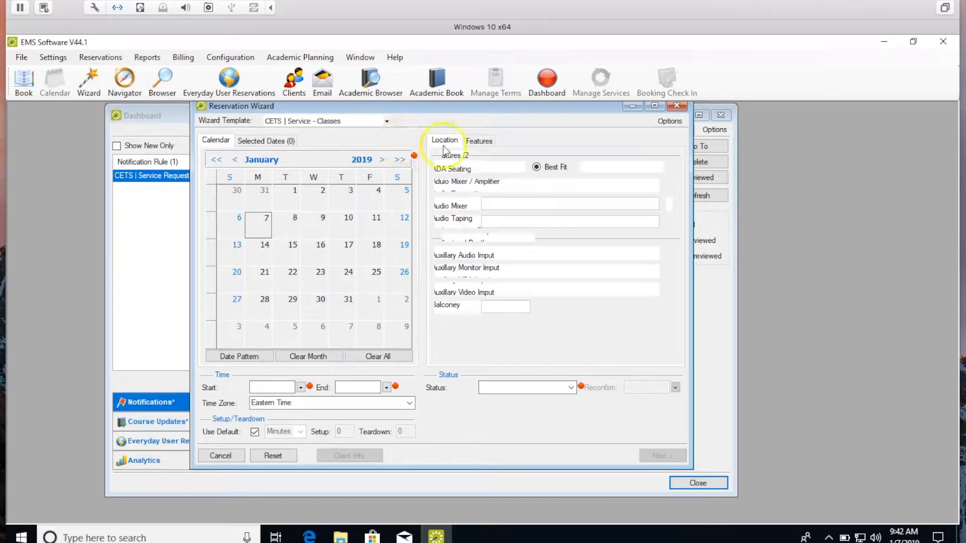
pyautogui.doubleClick(584, 166)
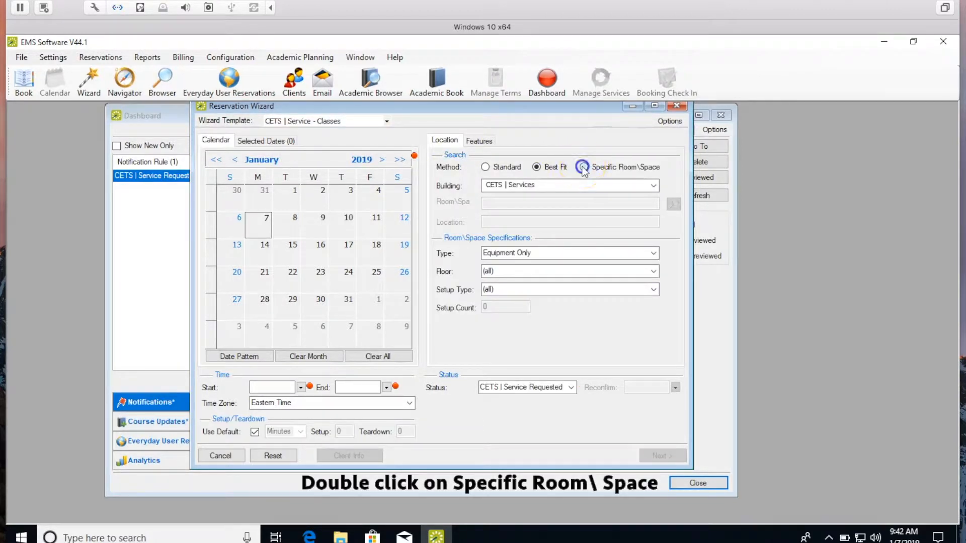
pyautogui.click(473, 223)
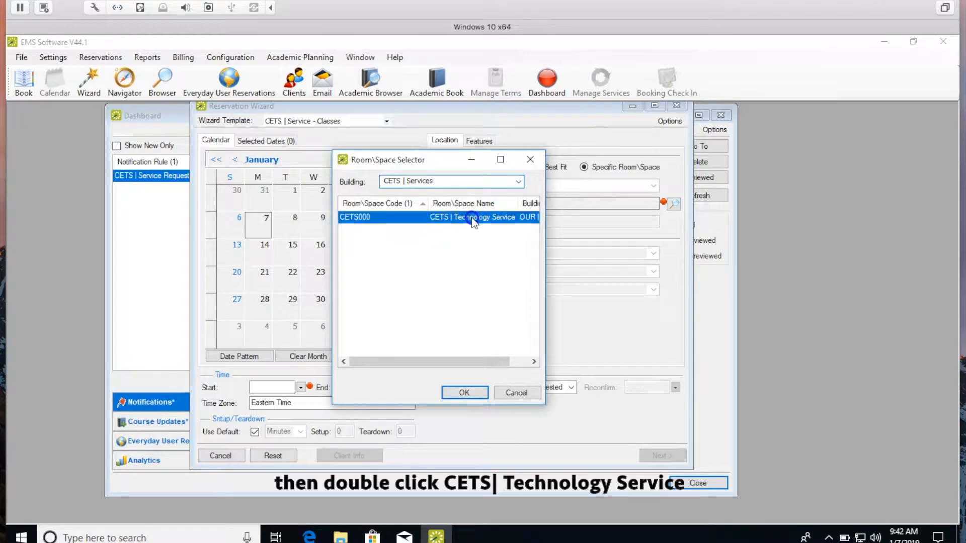
pyautogui.doubleClick(473, 220)
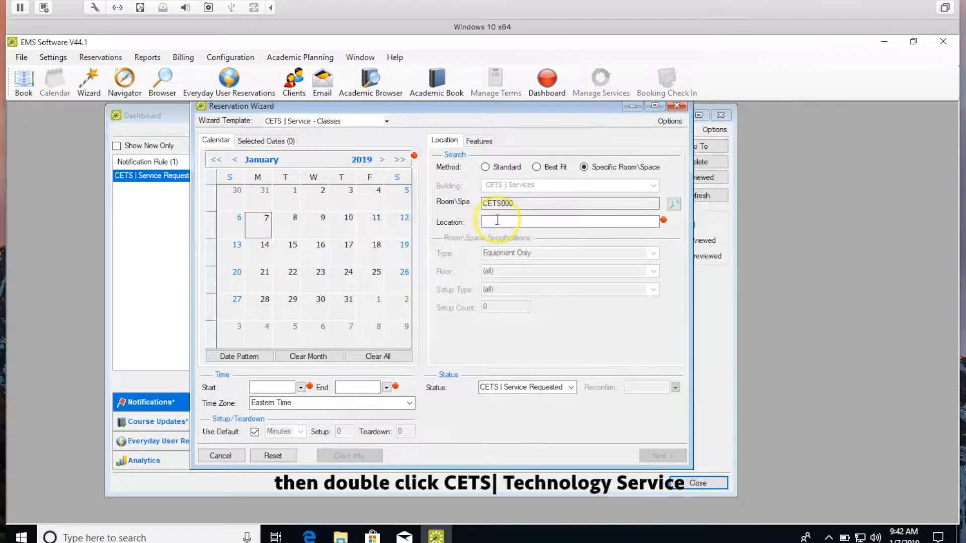
pyautogui.write('WGR 204')
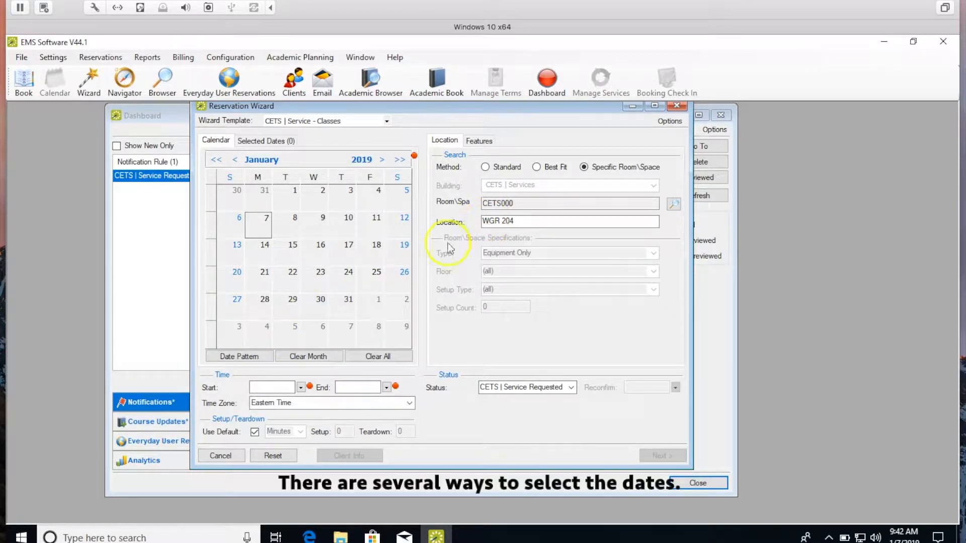
pyautogui.click(255, 356)
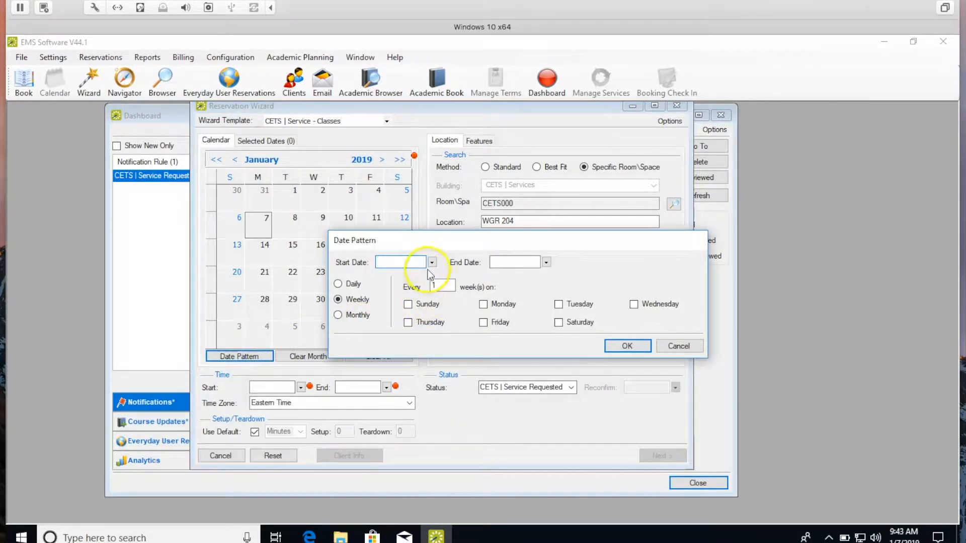
# Apply a weekly Wednesday date pattern starting 1/9/2019 and ending 4/24/2019
pyautogui.click(432, 262)
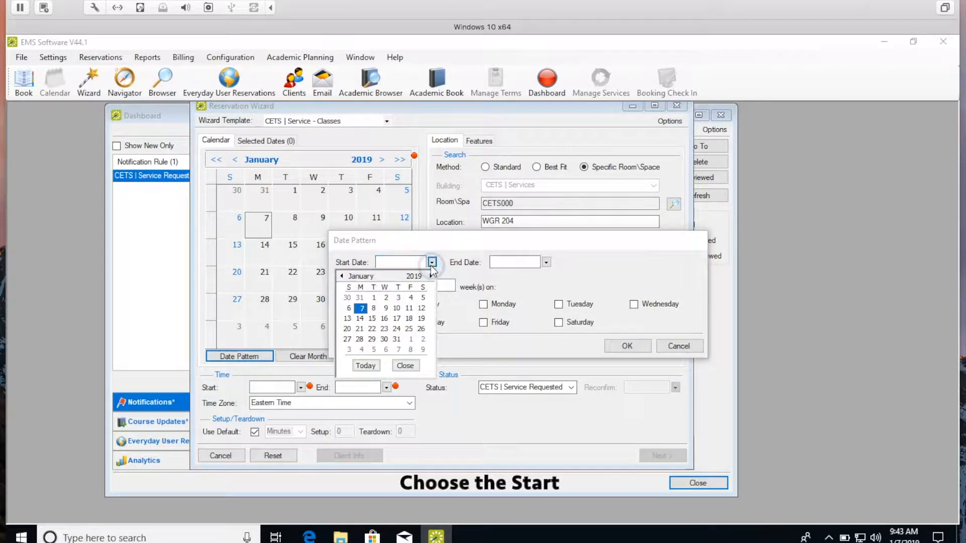
pyautogui.click(386, 308)
pyautogui.click(387, 314)
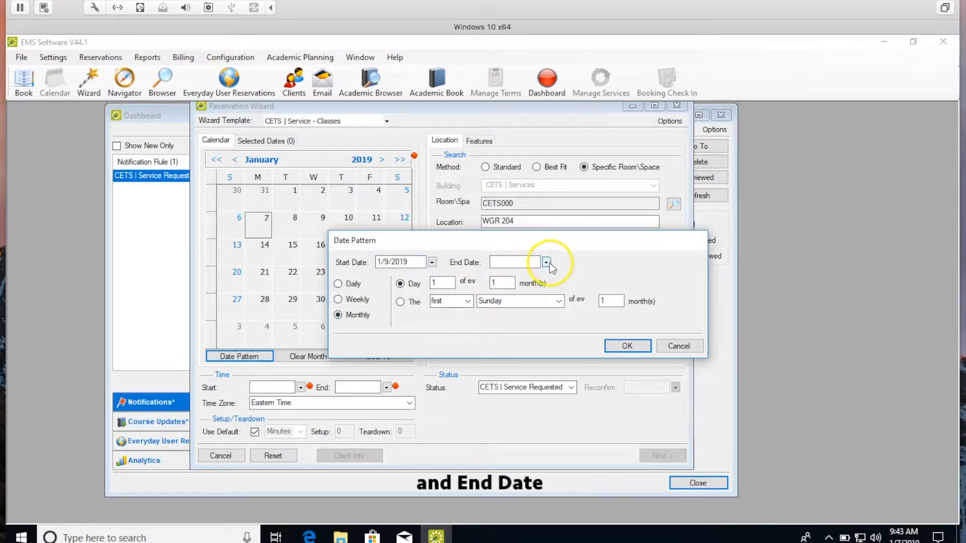
pyautogui.click(546, 262)
pyautogui.click(545, 276)
pyautogui.click(545, 276)
pyautogui.click(545, 276)
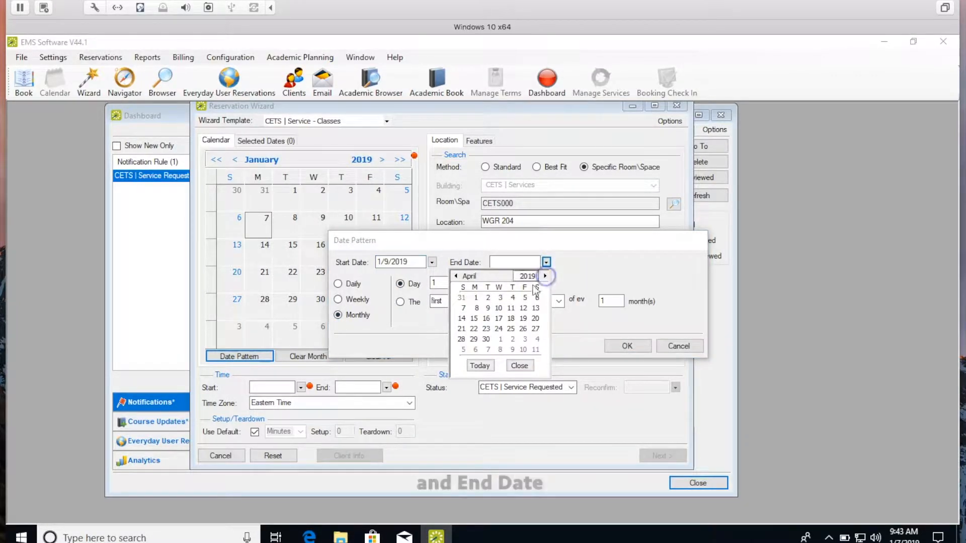
pyautogui.click(498, 328)
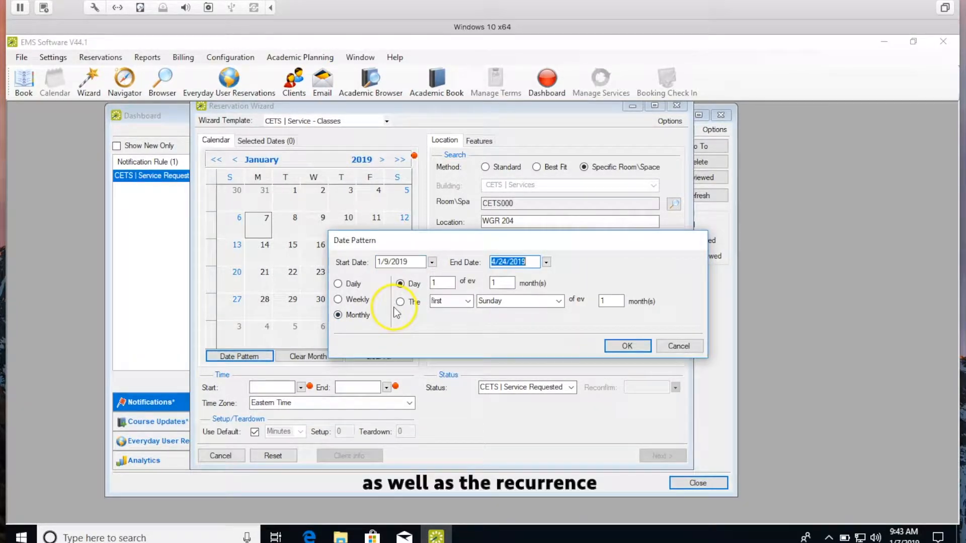
pyautogui.click(338, 300)
pyautogui.click(633, 305)
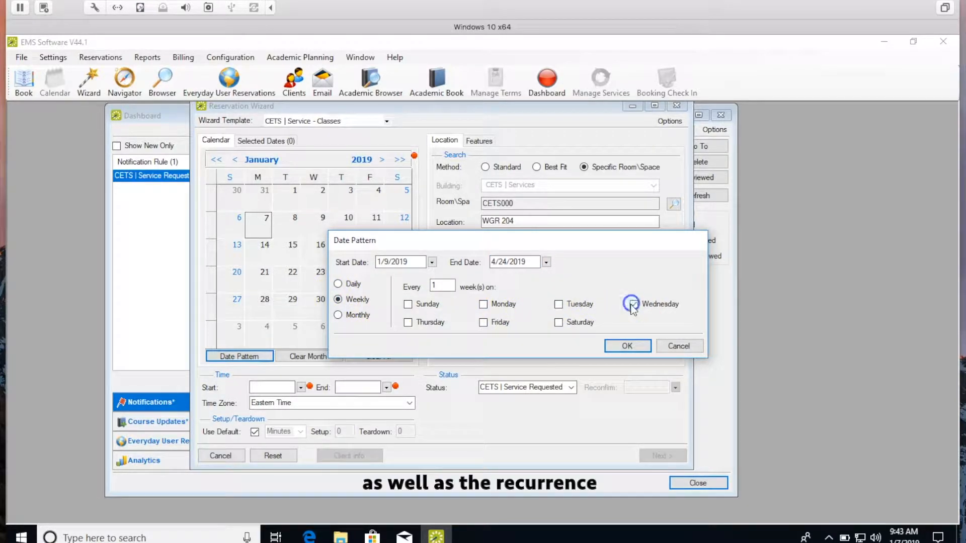
pyautogui.click(635, 349)
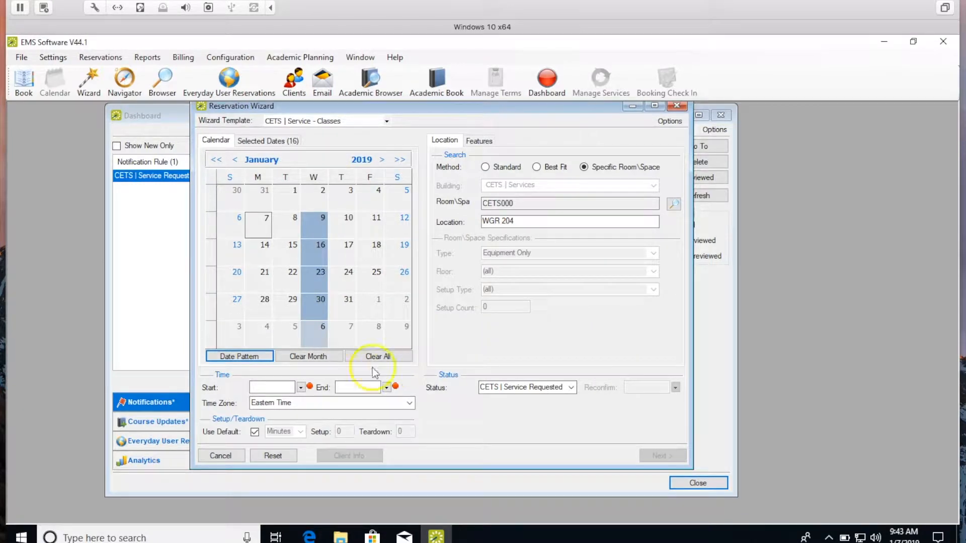
# Set the booking time to 10:00 AM through 10:50 AM and continue to the available dates
pyautogui.click(300, 388)
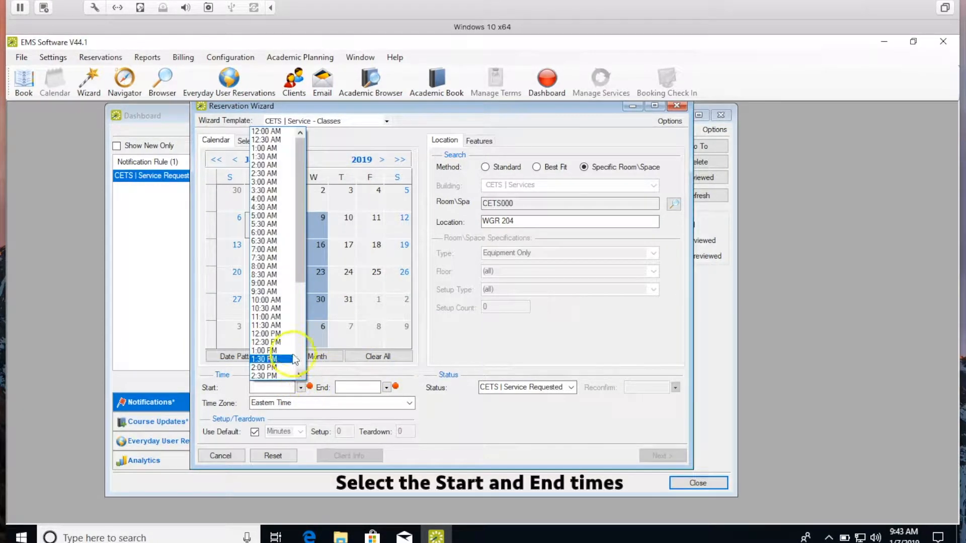
pyautogui.click(287, 300)
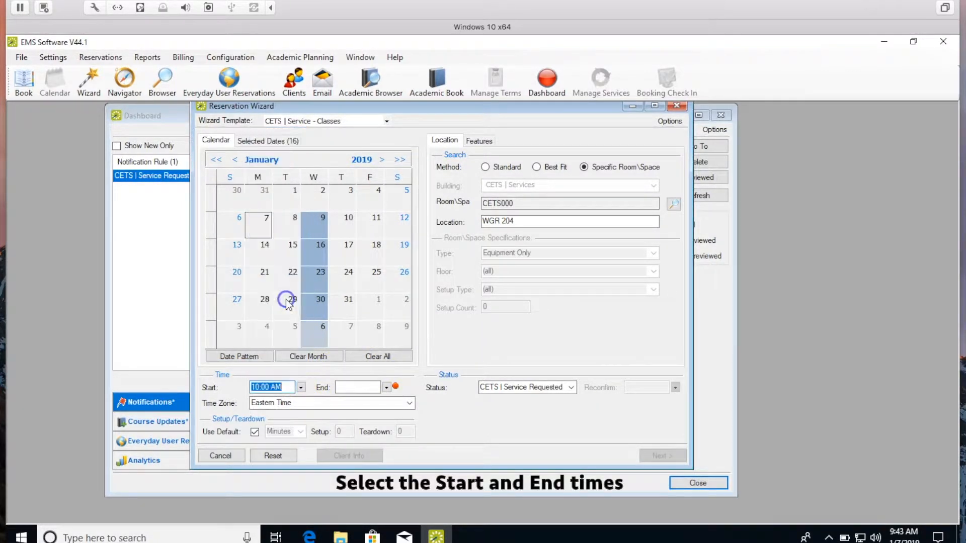
pyautogui.click(386, 387)
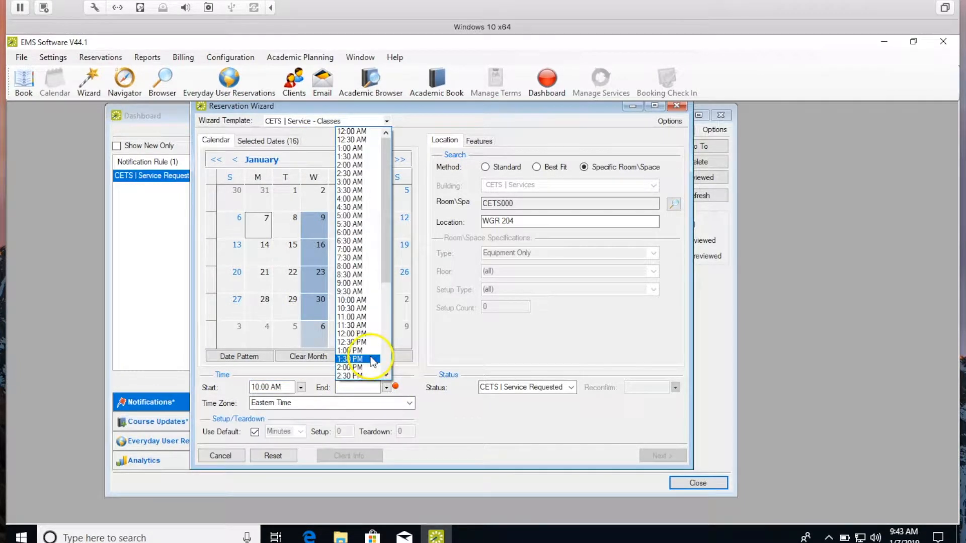
pyautogui.click(352, 308)
pyautogui.click(353, 388)
pyautogui.press('BackSpace')
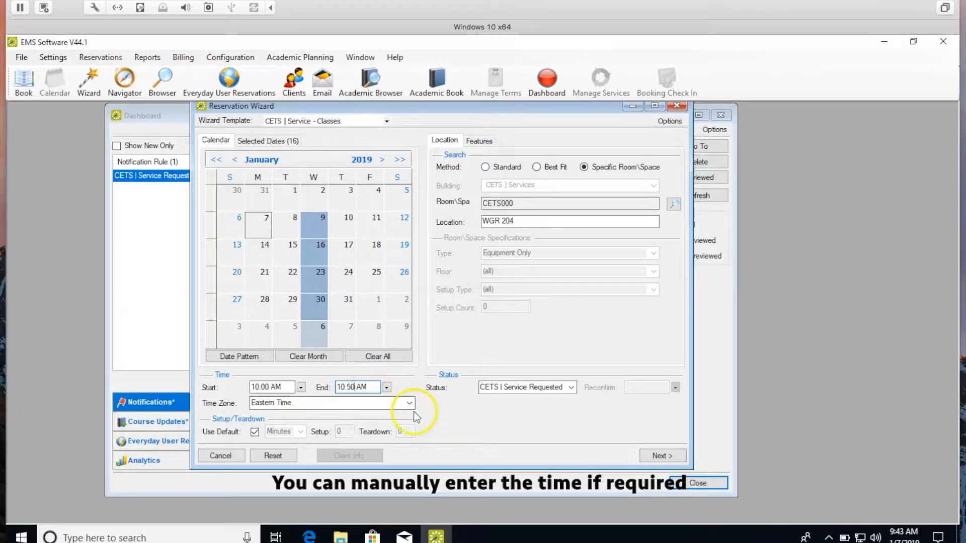
pyautogui.click(657, 456)
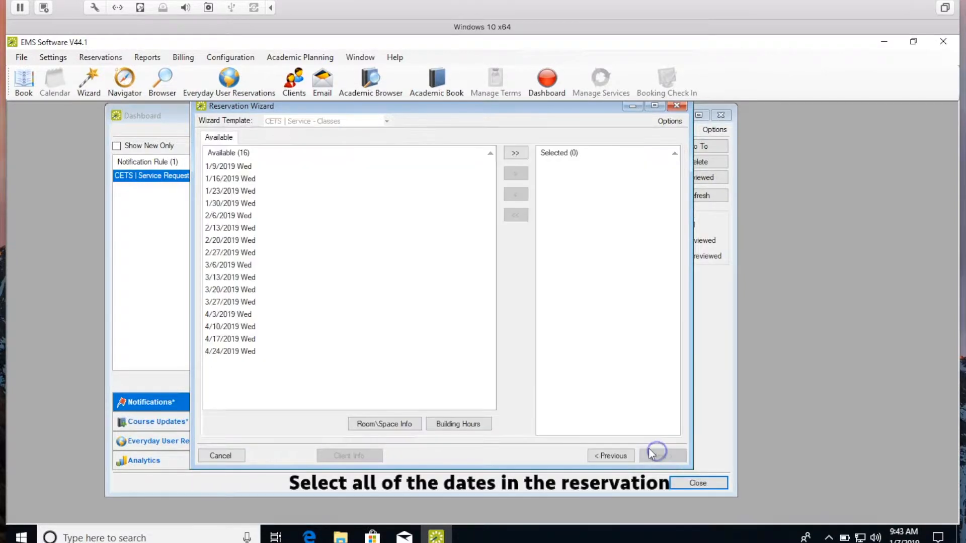
# Move all 16 Wednesday dates into Selected and continue to the event details
pyautogui.click(515, 154)
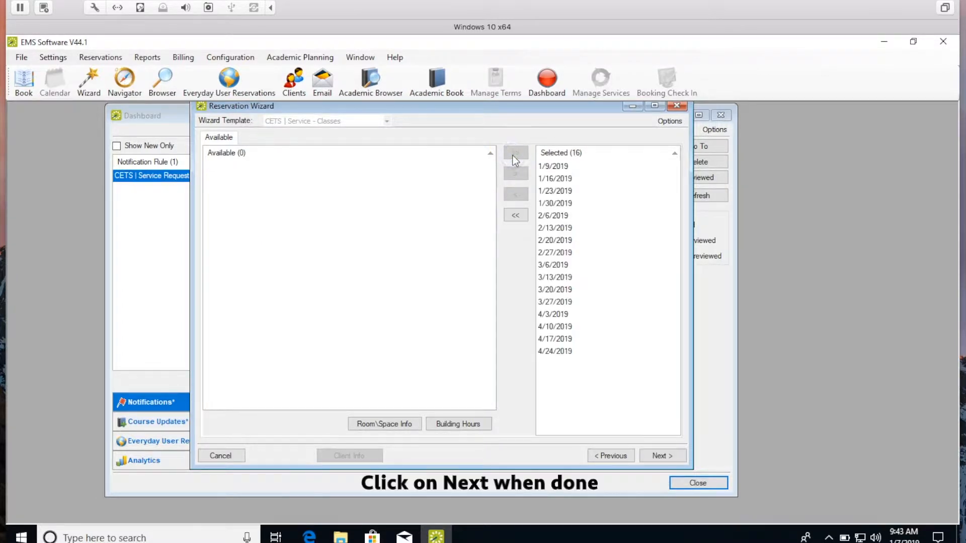
pyautogui.click(659, 455)
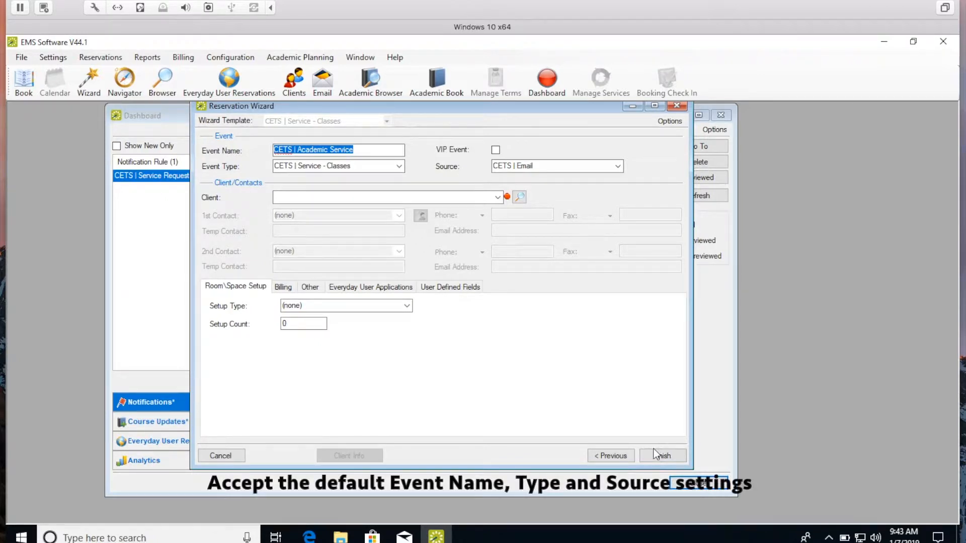
# Choose CETS | Office Patron as the client, then enter the temporary contact's name and e-mail address
pyautogui.click(408, 197)
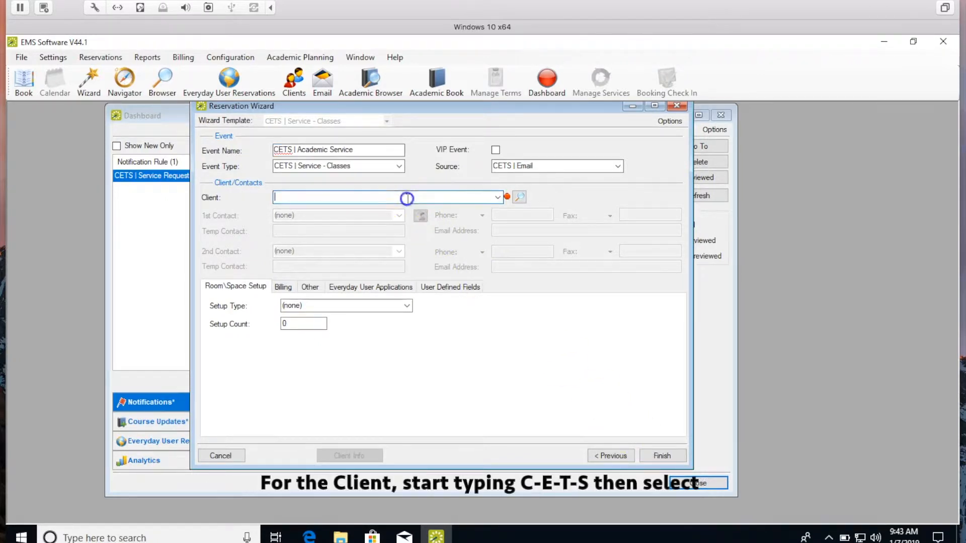
pyautogui.write('Cet')
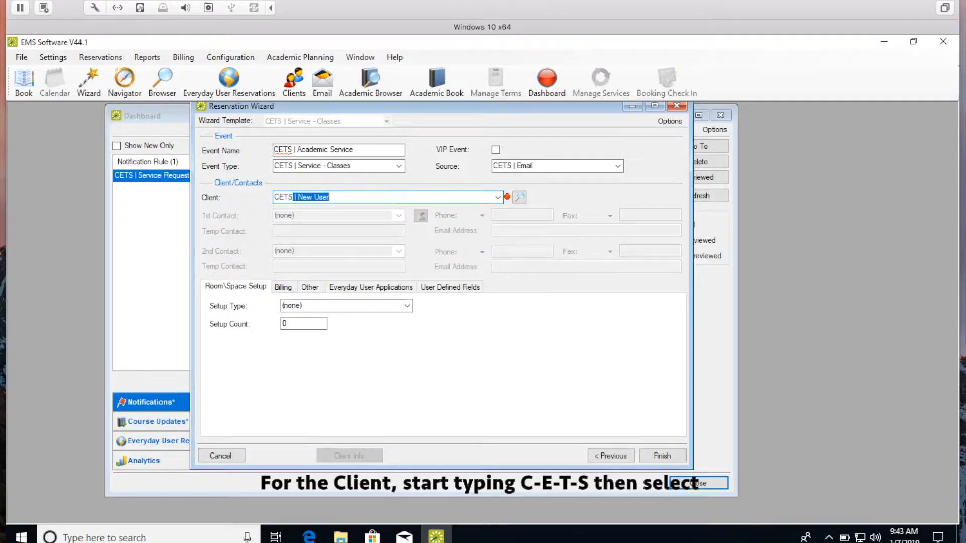
pyautogui.write('S')
pyautogui.click(497, 197)
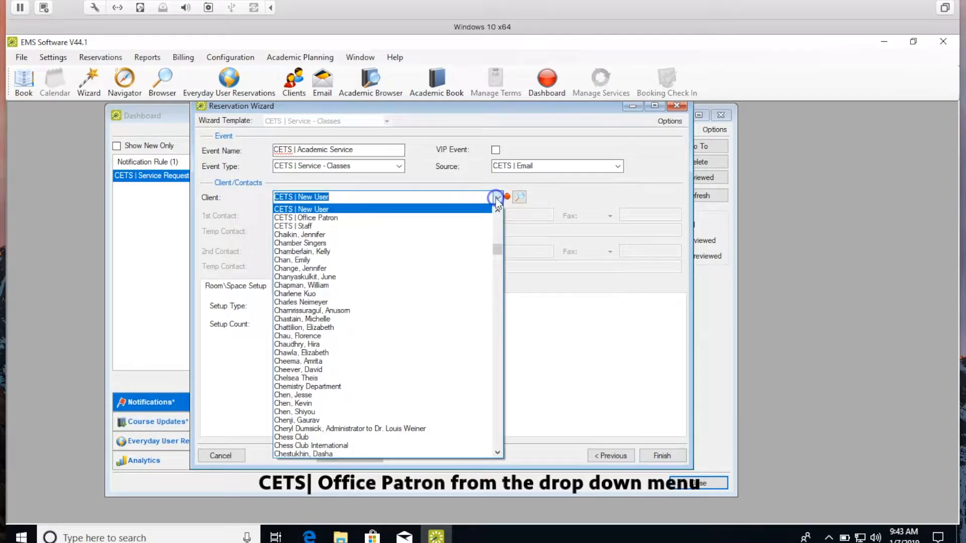
pyautogui.click(475, 217)
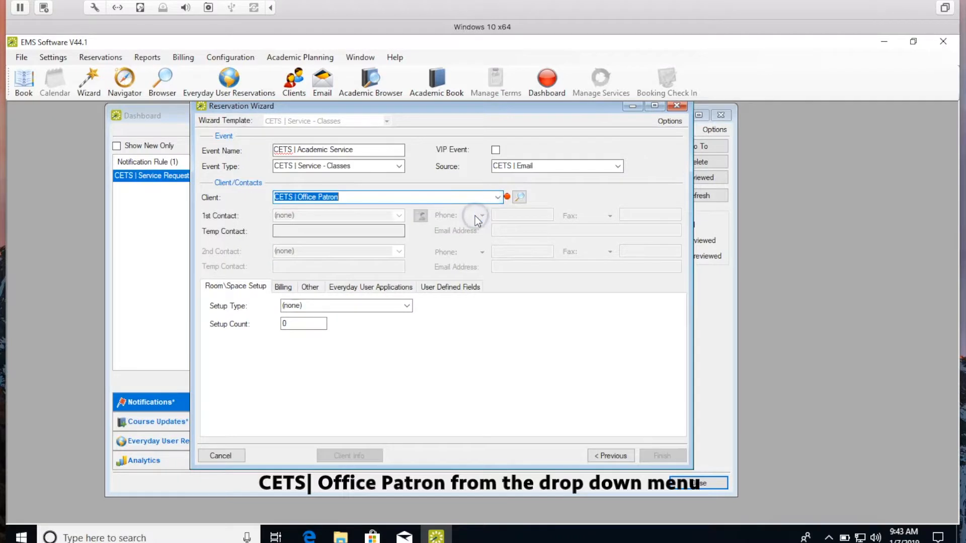
pyautogui.click(371, 230)
pyautogui.write('Mrs Marple')
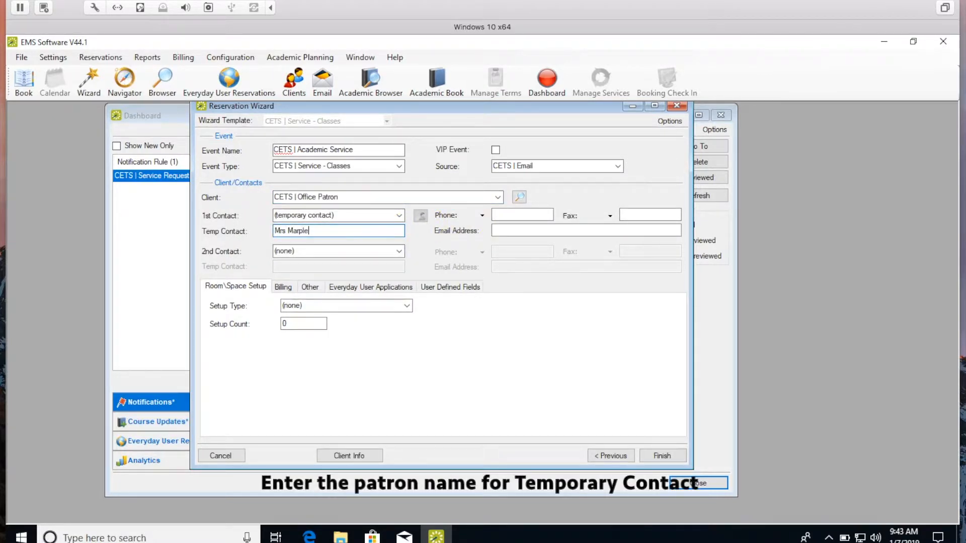
pyautogui.click(560, 232)
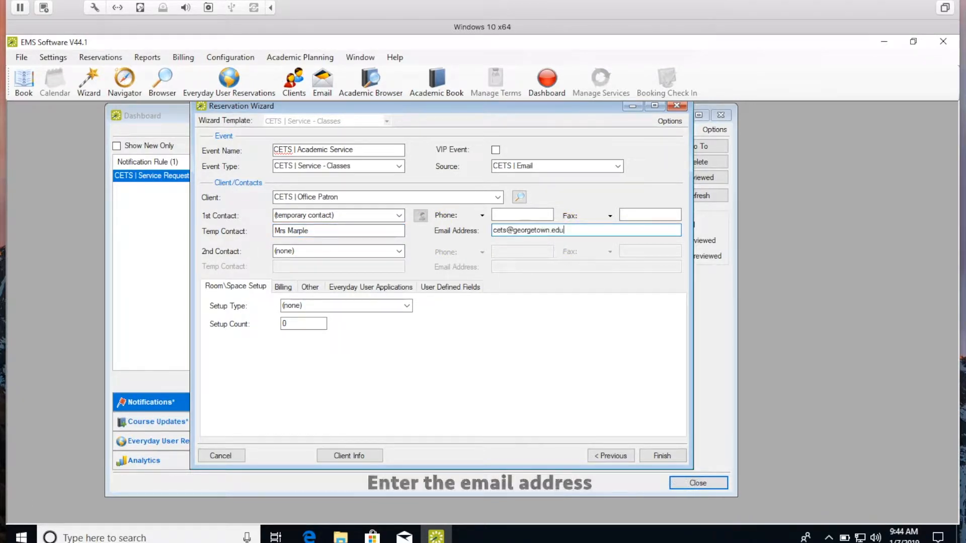
# In the user-defined fields, set the Is Sched Class? answer to No
pyautogui.doubleClick(475, 288)
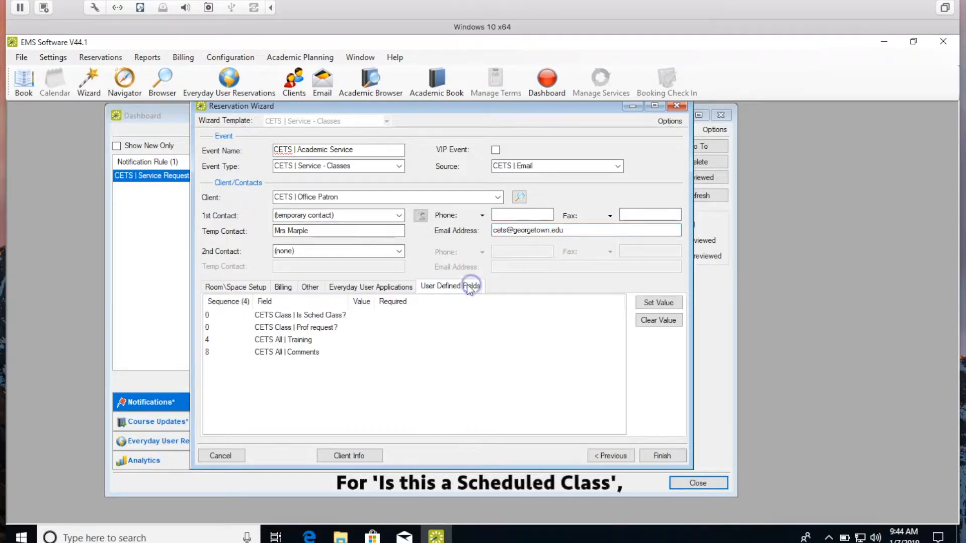
pyautogui.click(306, 317)
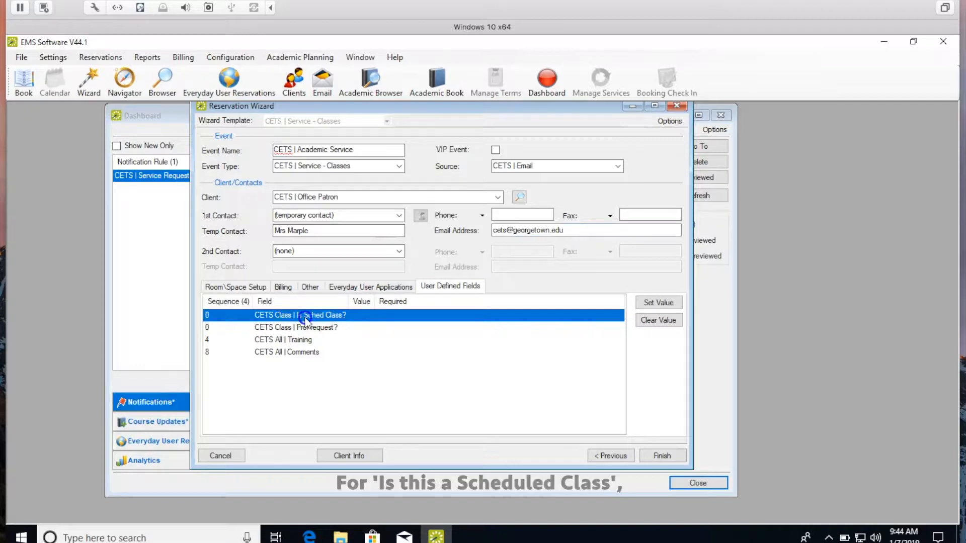
pyautogui.doubleClick(305, 317)
pyautogui.click(464, 163)
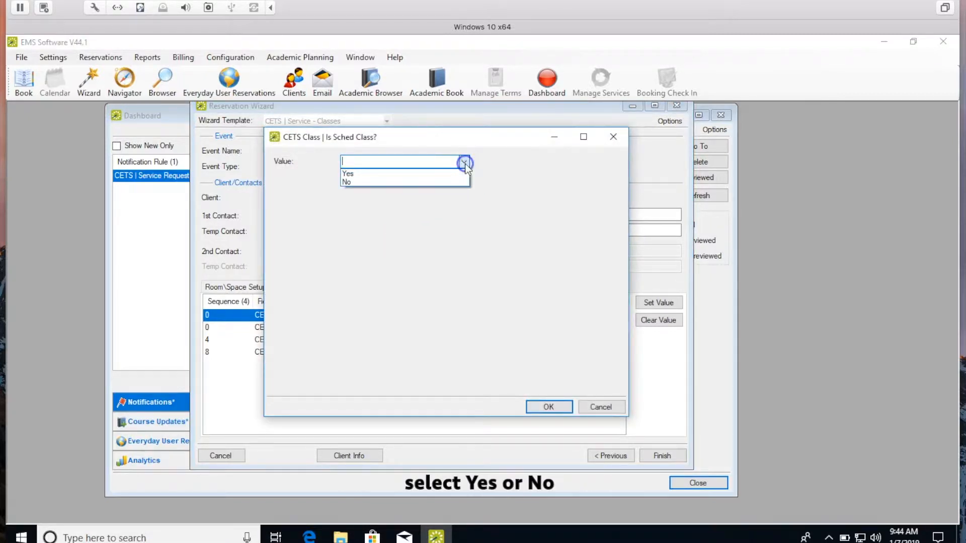
pyautogui.click(461, 173)
pyautogui.click(455, 201)
pyautogui.write('HIST 1010')
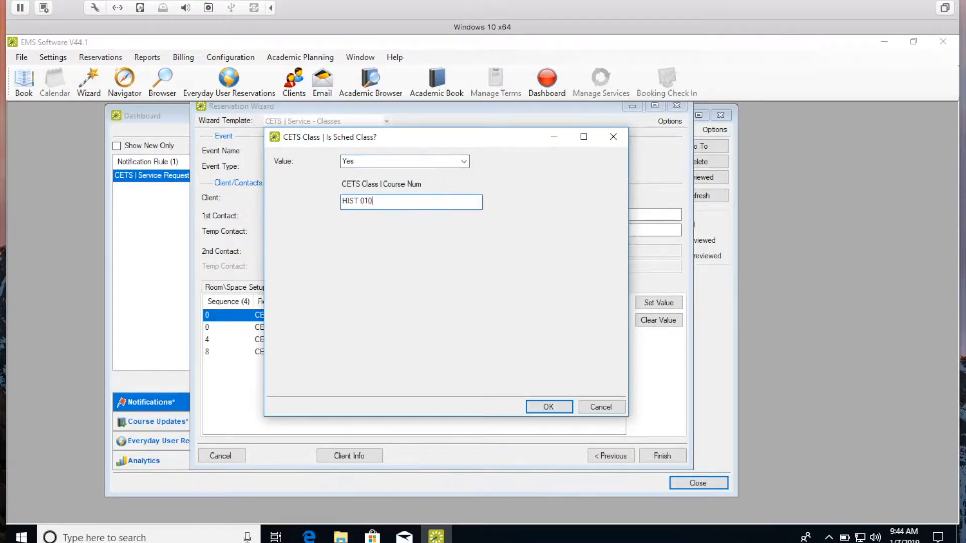
pyautogui.click(464, 162)
pyautogui.click(464, 184)
# Enter Res Number 11111, building WGR (White Gravenor), room 204 and event info TEST, then save
pyautogui.click(455, 199)
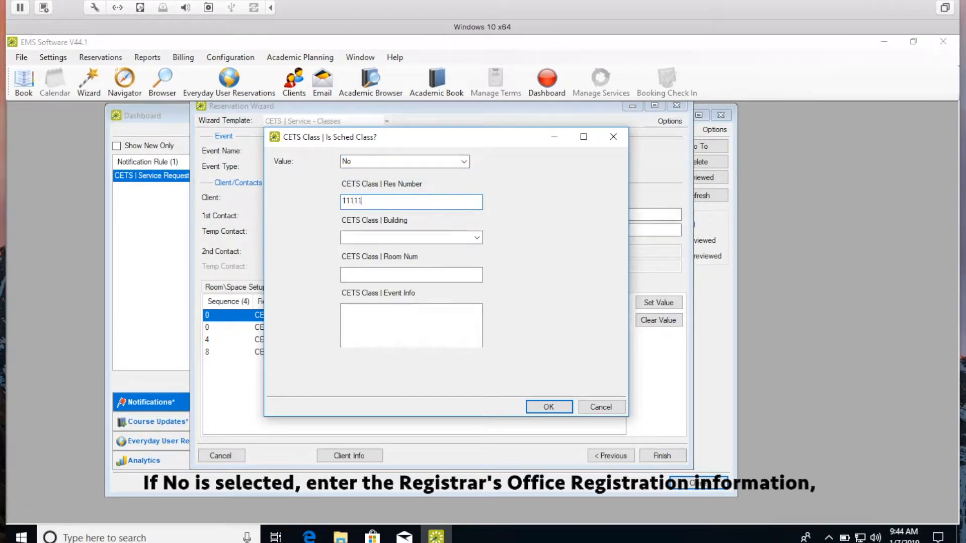
pyautogui.write('11111')
pyautogui.click(477, 238)
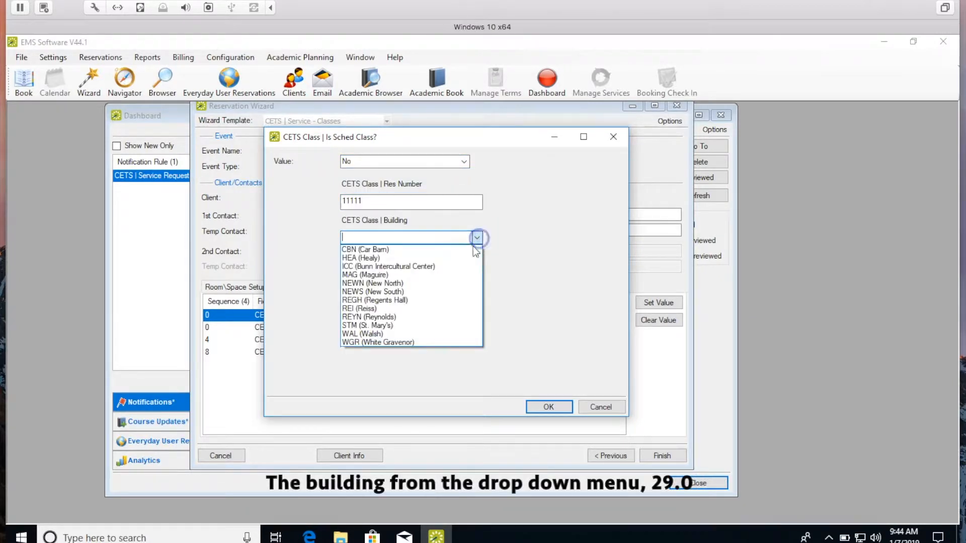
pyautogui.click(432, 342)
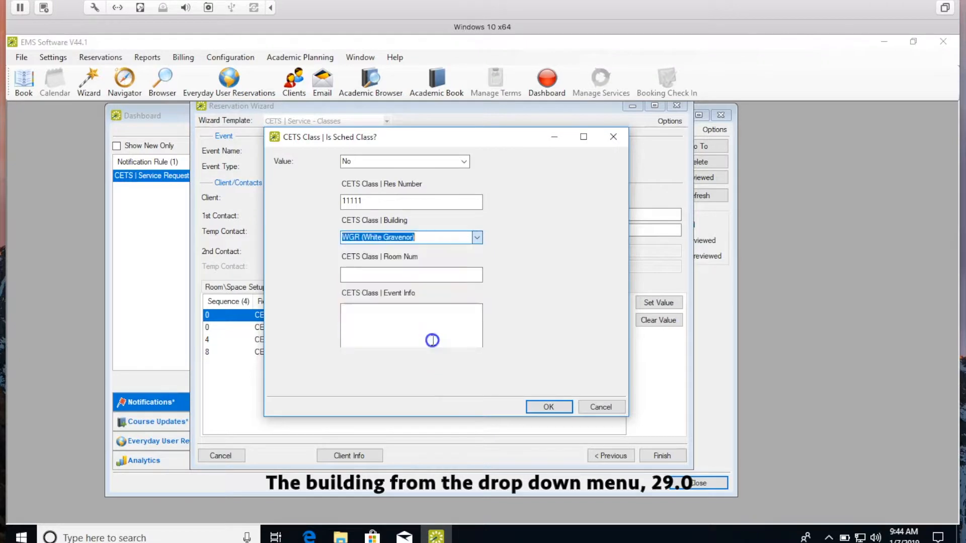
pyautogui.click(403, 272)
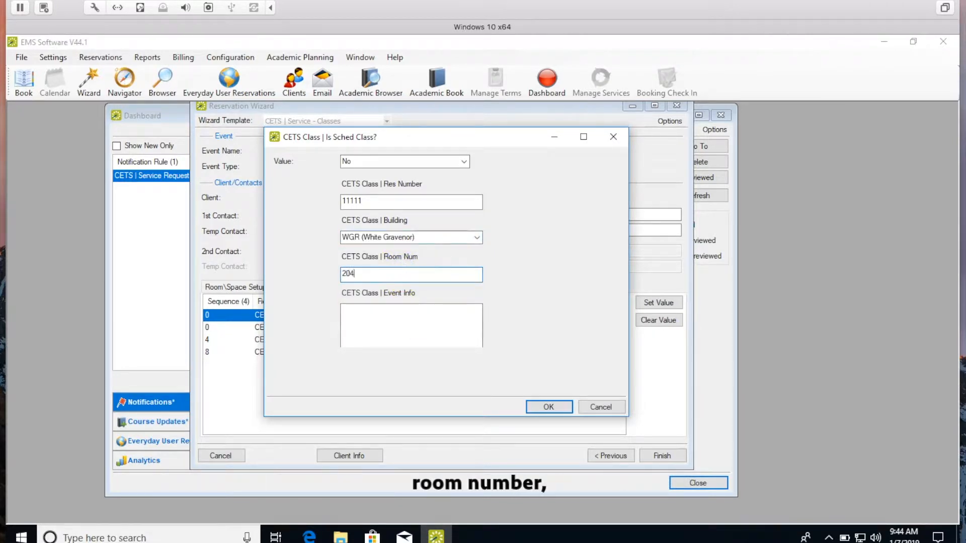
pyautogui.click(387, 319)
pyautogui.write('TEST')
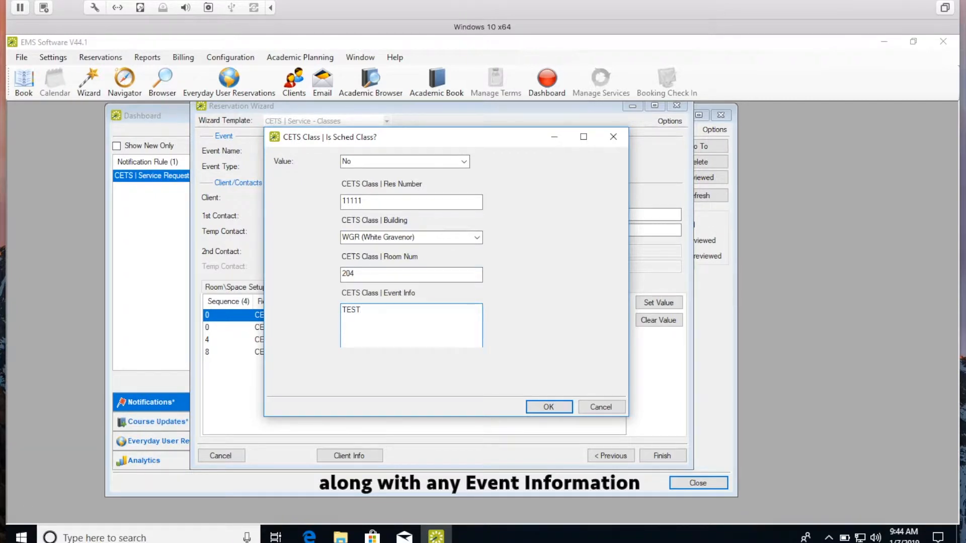
pyautogui.click(535, 405)
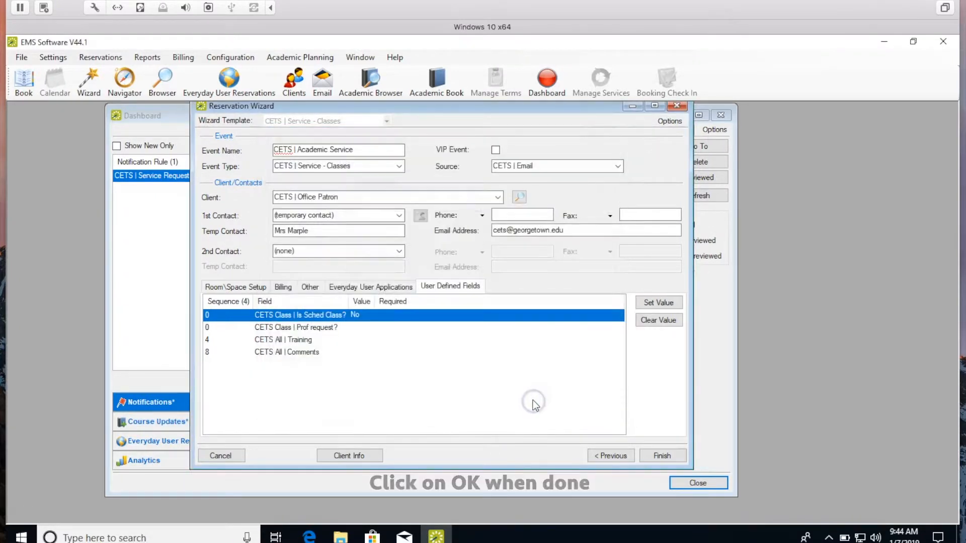
# Set the Prof request? field to No and save it
pyautogui.click(328, 327)
pyautogui.doubleClick(328, 327)
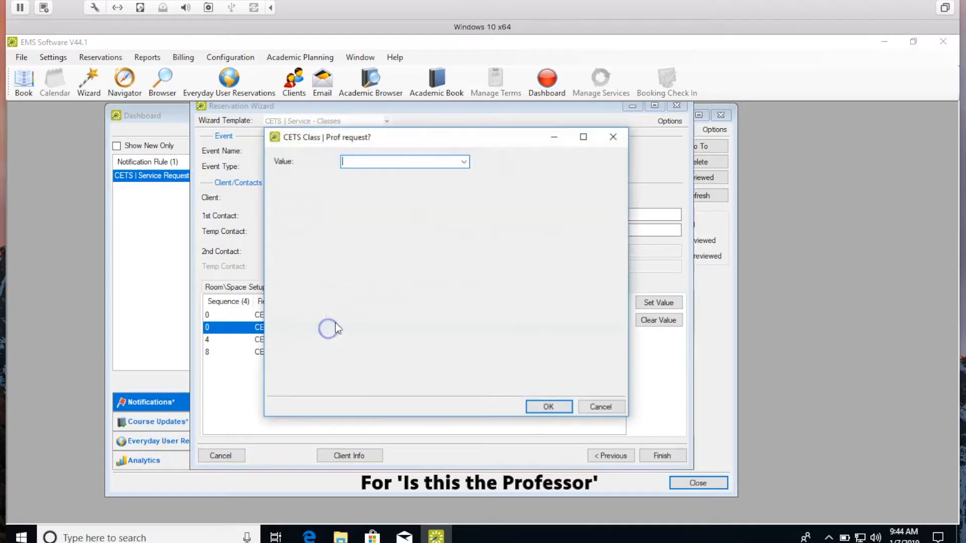
pyautogui.click(464, 161)
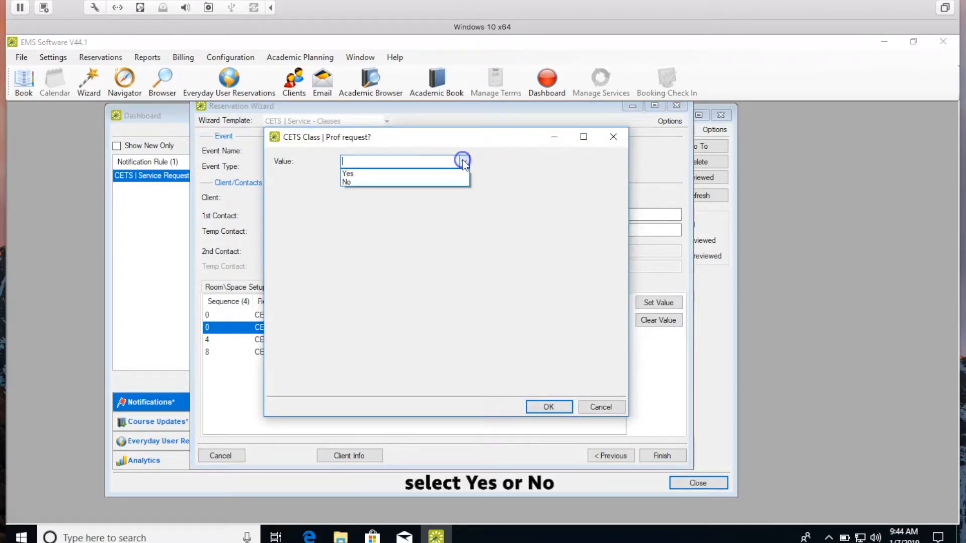
pyautogui.click(456, 174)
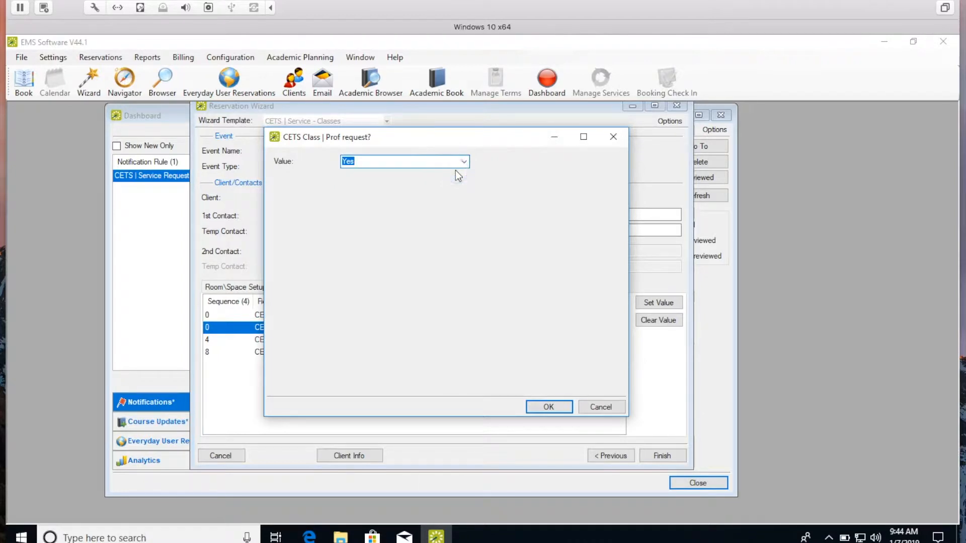
pyautogui.click(463, 162)
pyautogui.click(453, 182)
pyautogui.click(445, 199)
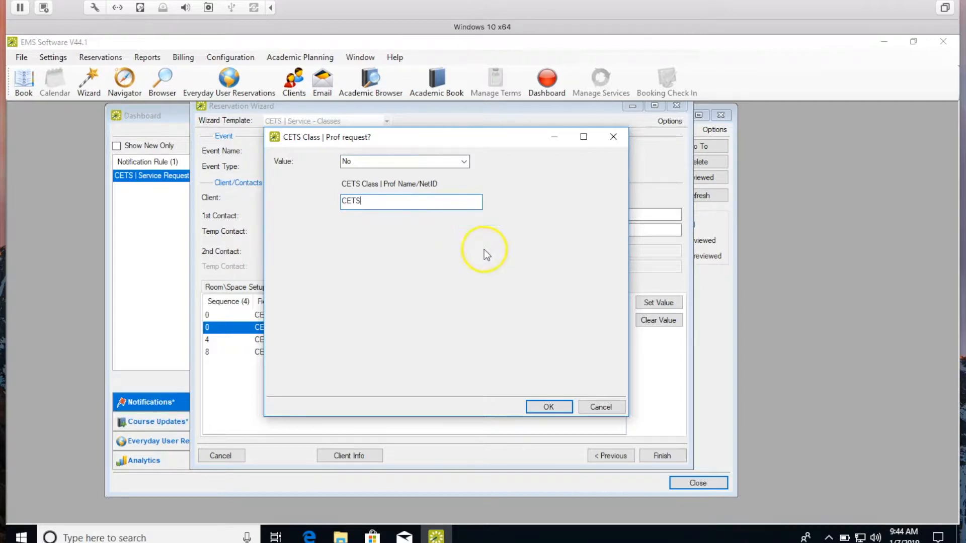
pyautogui.click(561, 406)
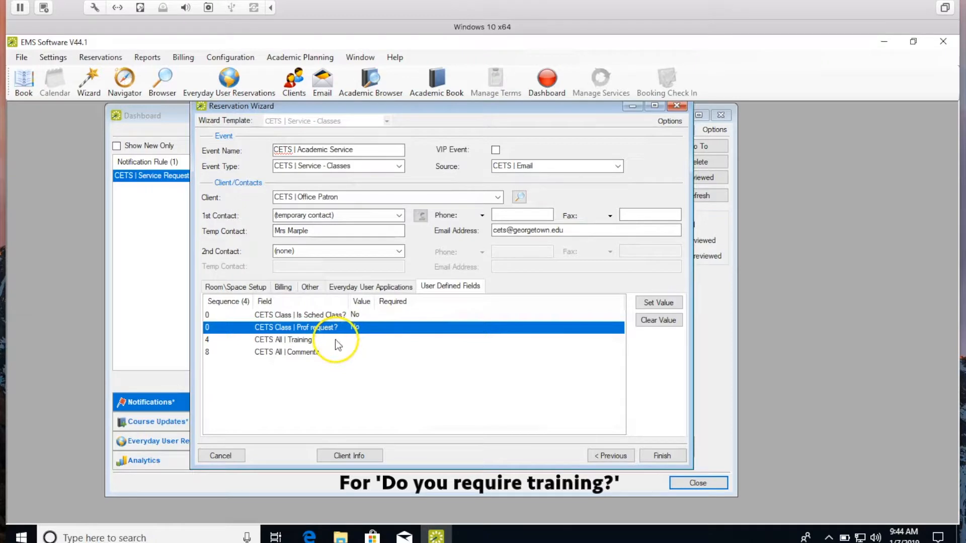
# Set the Training field to 'Yes, please contact me about training'
pyautogui.doubleClick(335, 339)
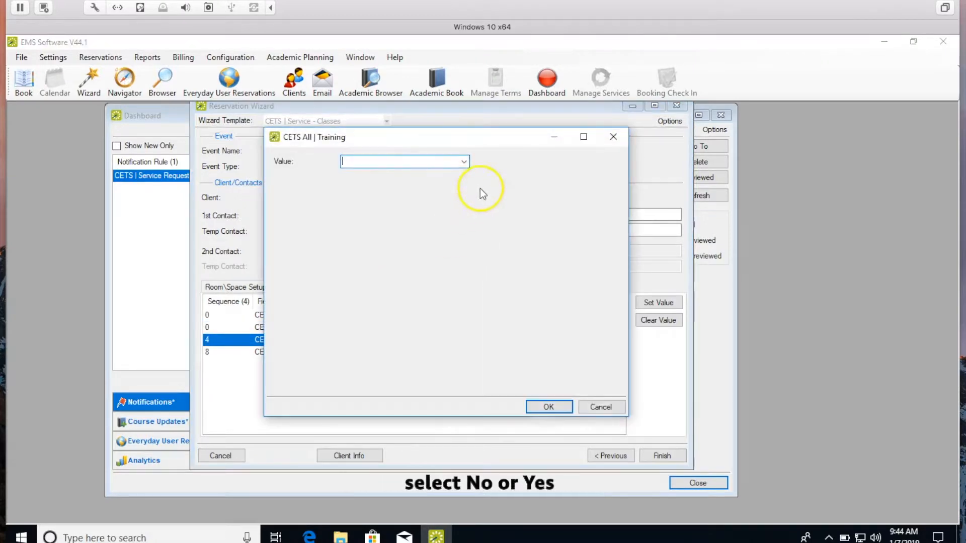
pyautogui.click(464, 162)
pyautogui.click(459, 171)
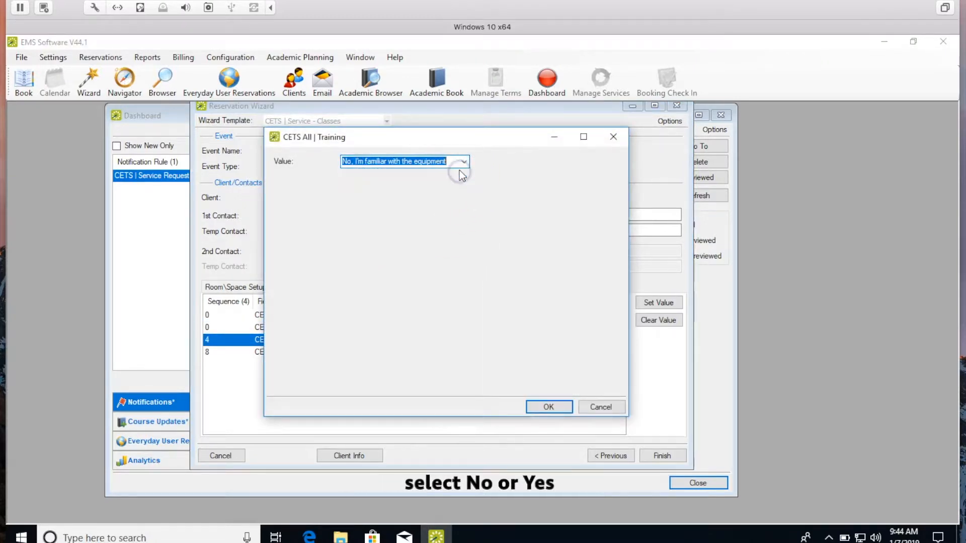
pyautogui.click(464, 162)
pyautogui.click(456, 183)
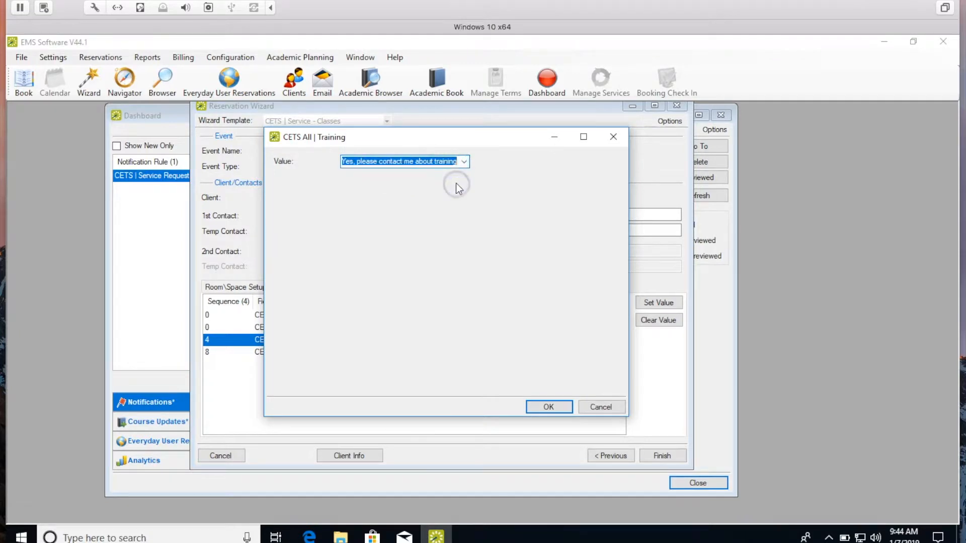
pyautogui.click(536, 406)
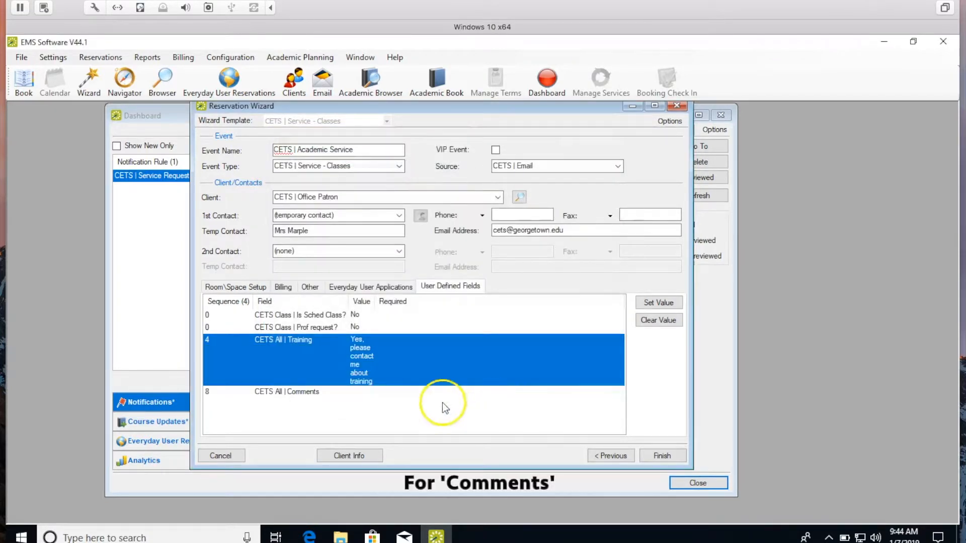
# Set Comments to TEST and finish creating the reservation
pyautogui.doubleClick(317, 395)
pyautogui.click(415, 178)
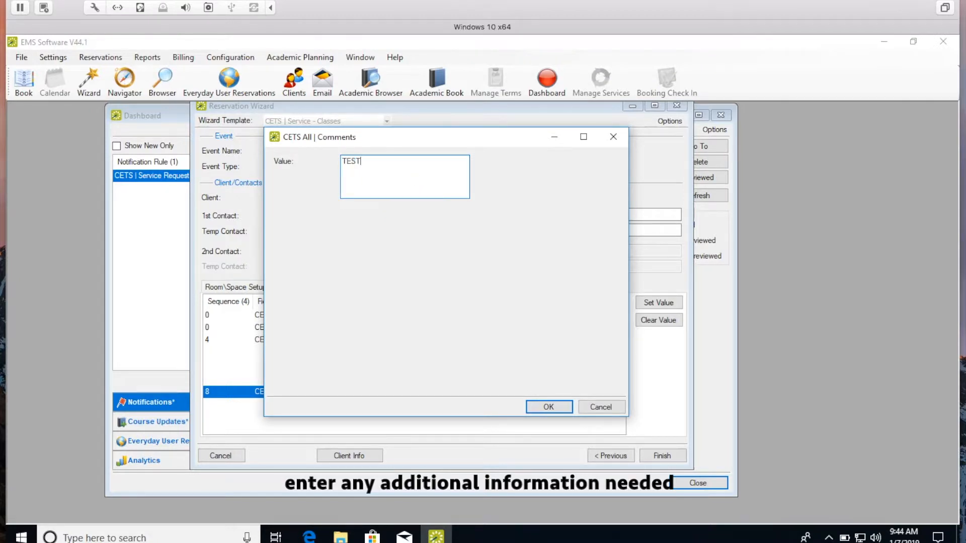
pyautogui.click(558, 406)
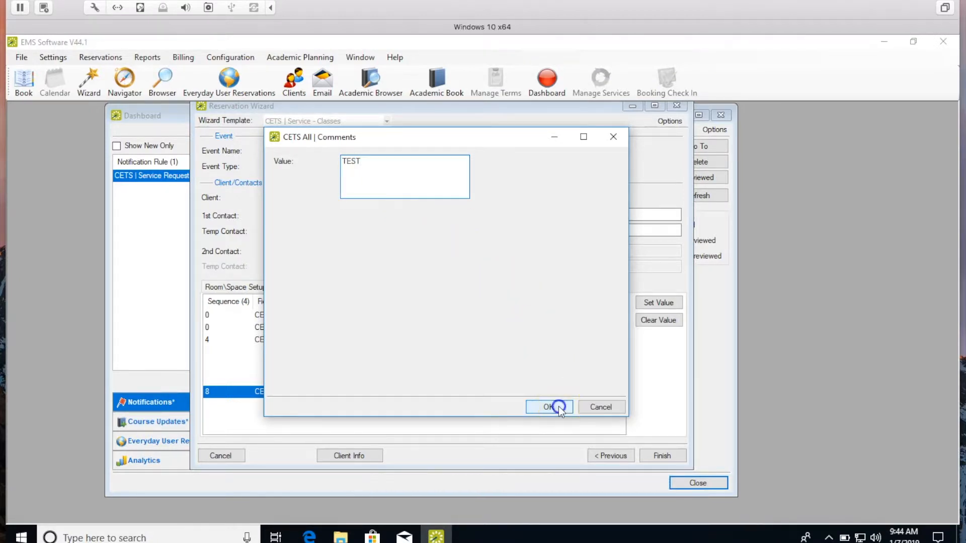
pyautogui.click(657, 453)
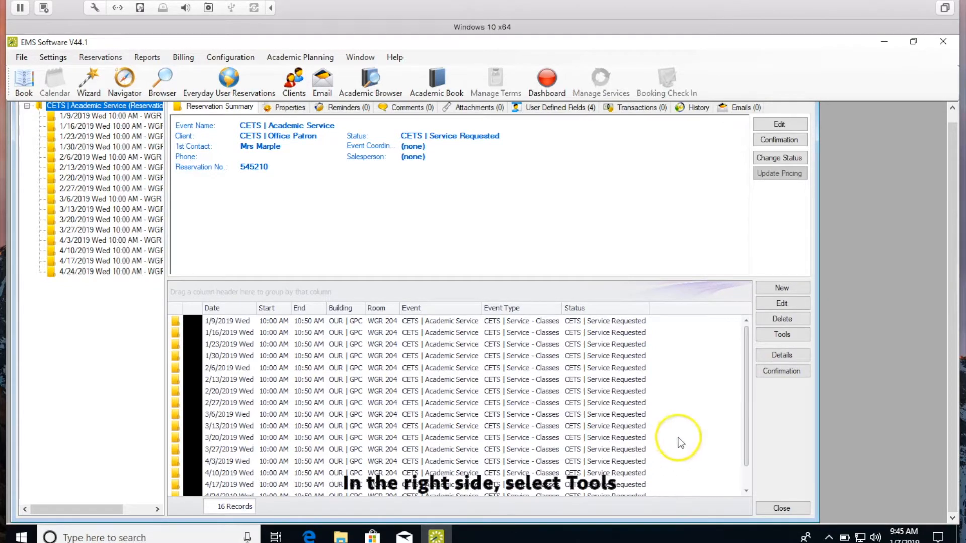
# Bring up the Pick A Wizard list from the reservation's Tools menu
pyautogui.click(782, 334)
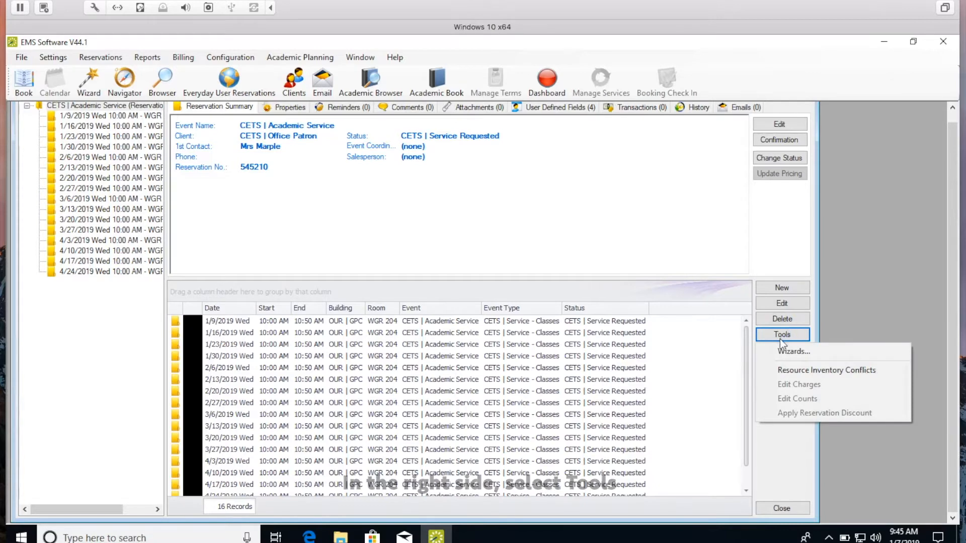
pyautogui.click(780, 349)
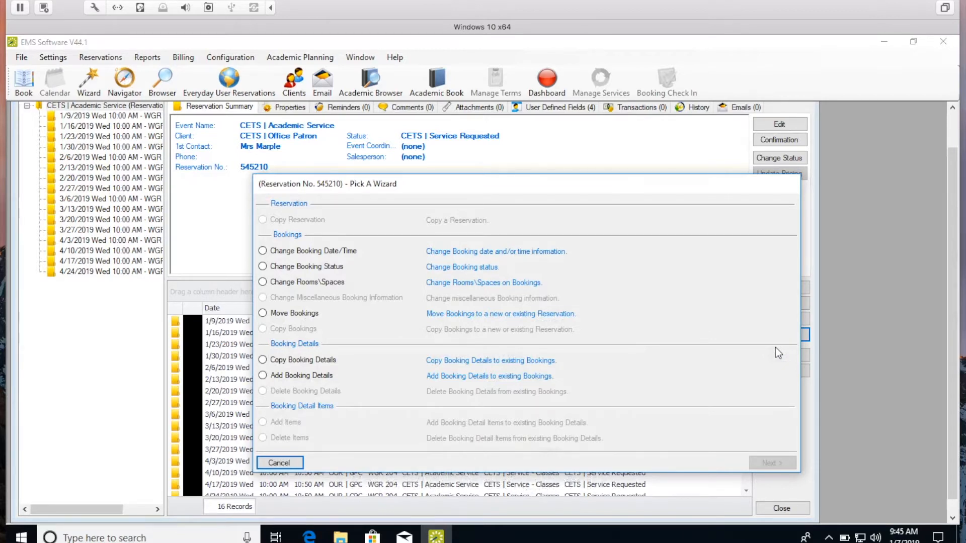
# Add Classroom Computer, Audio and Display under CETS | Assign Built-in Equip to all 16 bookings
pyautogui.click(309, 376)
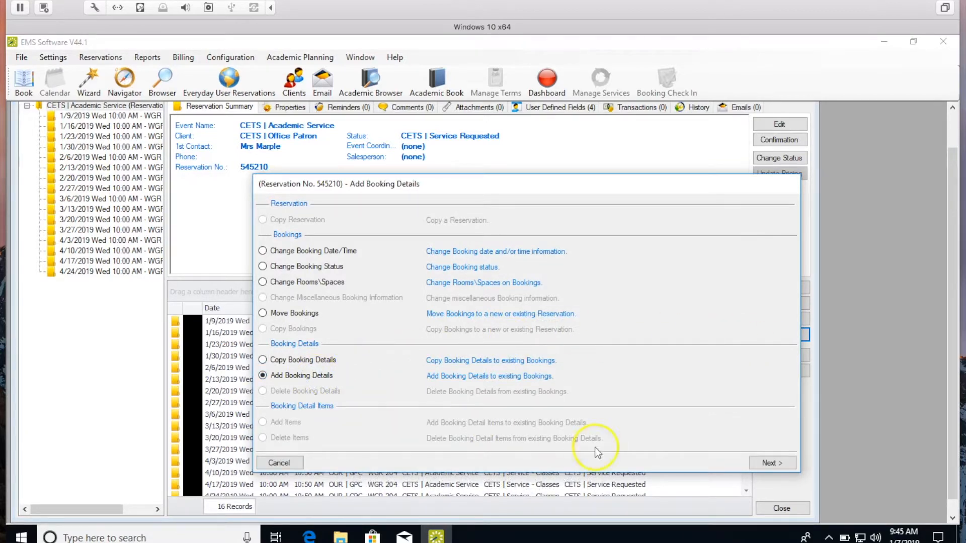
pyautogui.click(769, 463)
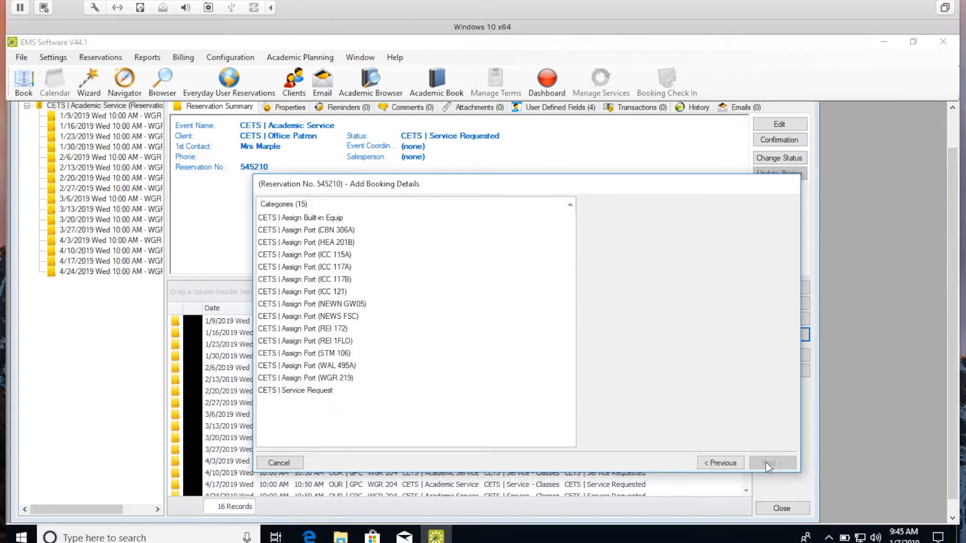
pyautogui.click(340, 218)
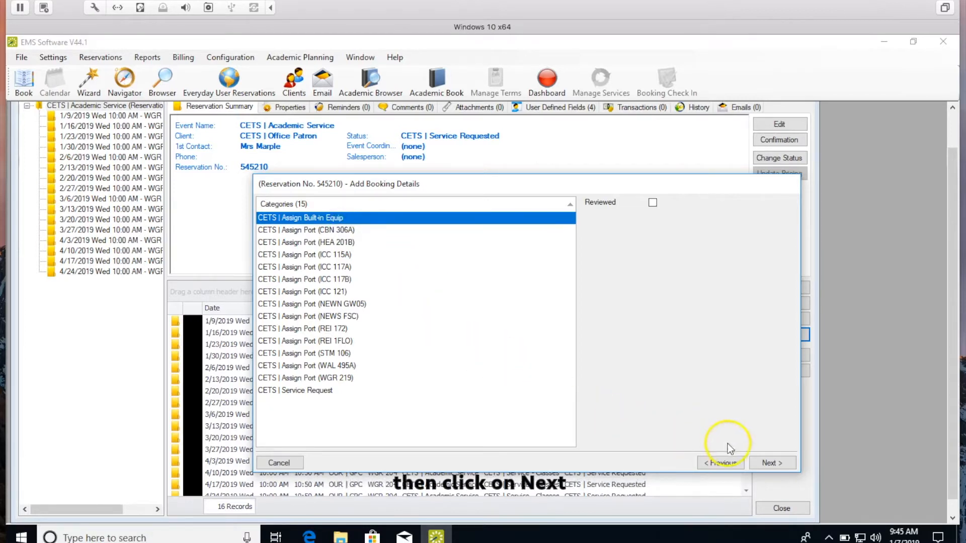
pyautogui.click(771, 462)
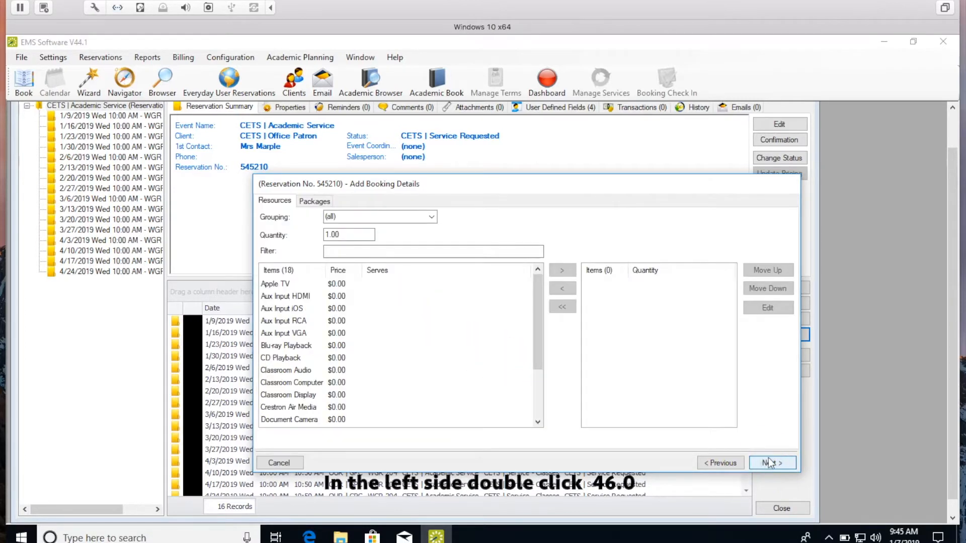
pyautogui.doubleClick(292, 382)
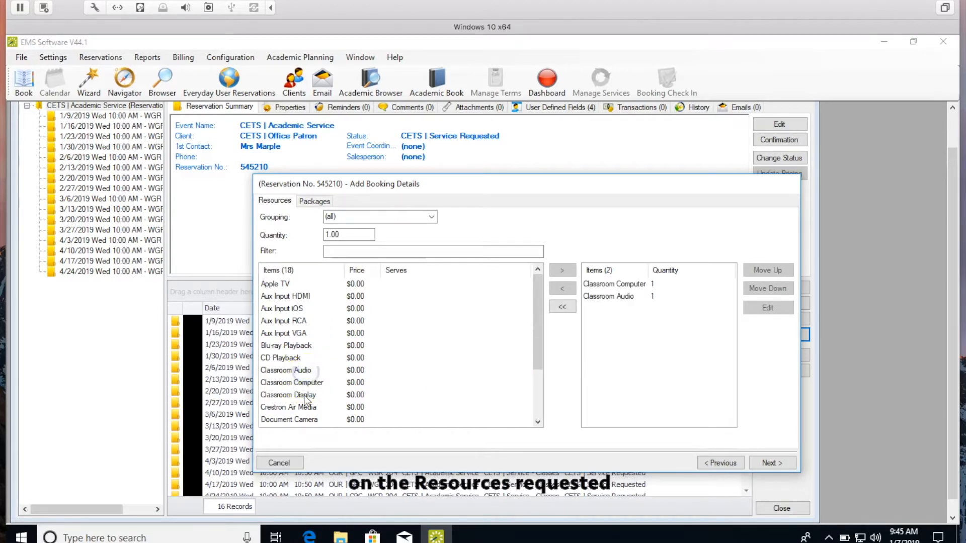
pyautogui.doubleClick(305, 396)
pyautogui.click(770, 464)
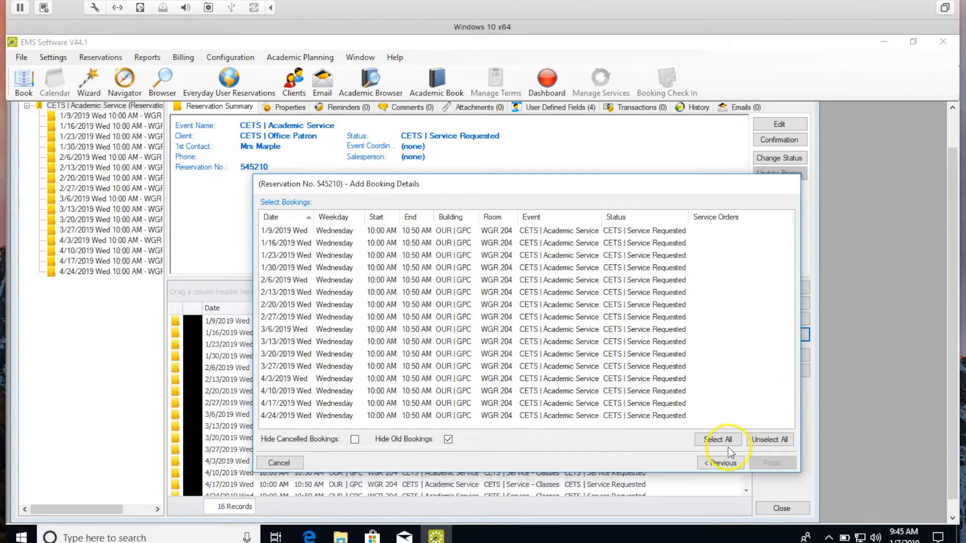
pyautogui.click(723, 443)
pyautogui.click(770, 463)
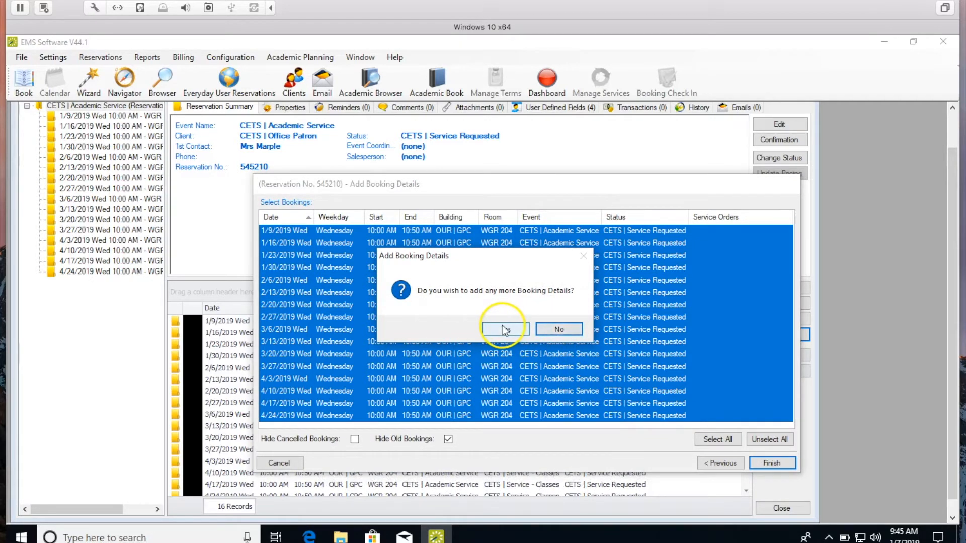
pyautogui.click(556, 330)
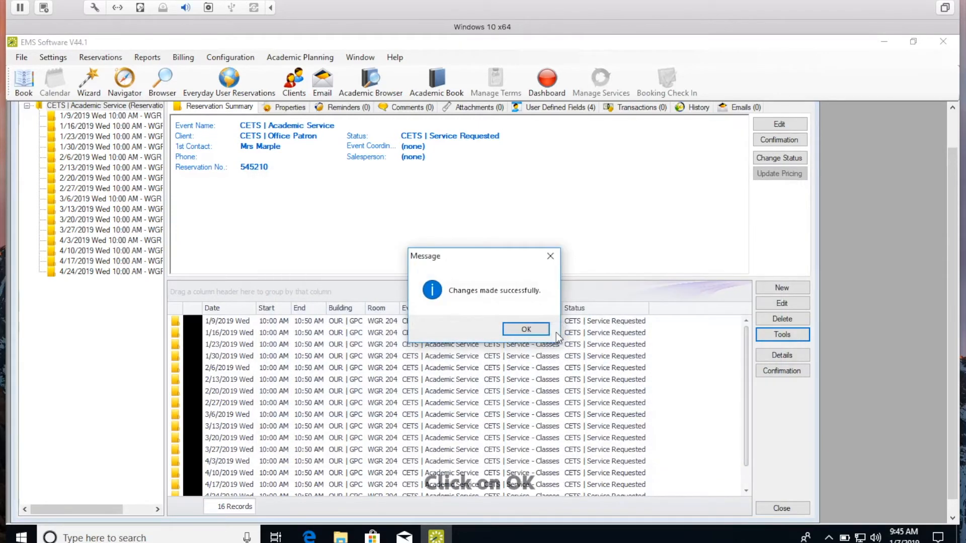
# Check the 1/9/2019 and 1/16/2019 bookings' equipment, then close the reservation and Dashboard
pyautogui.click(540, 331)
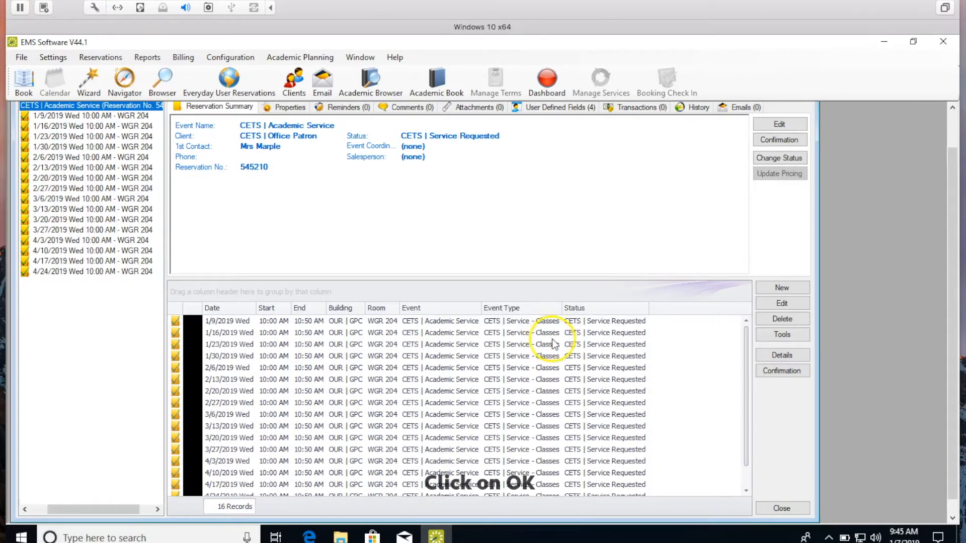
pyautogui.click(31, 116)
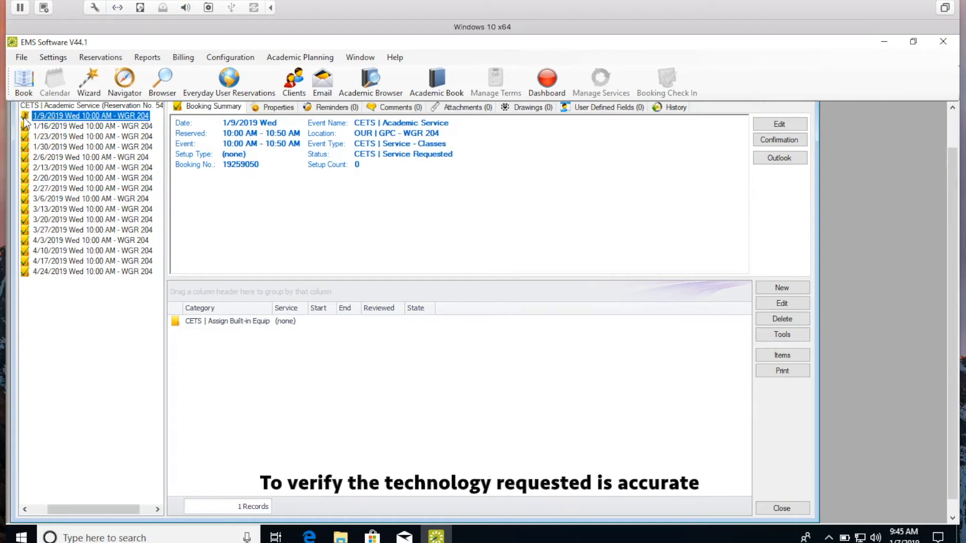
pyautogui.doubleClick(24, 118)
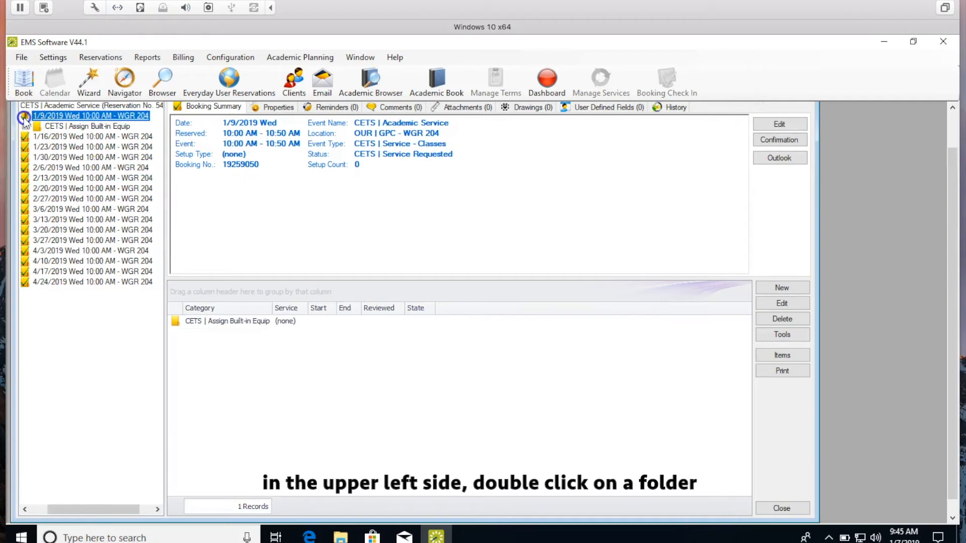
pyautogui.click(24, 126)
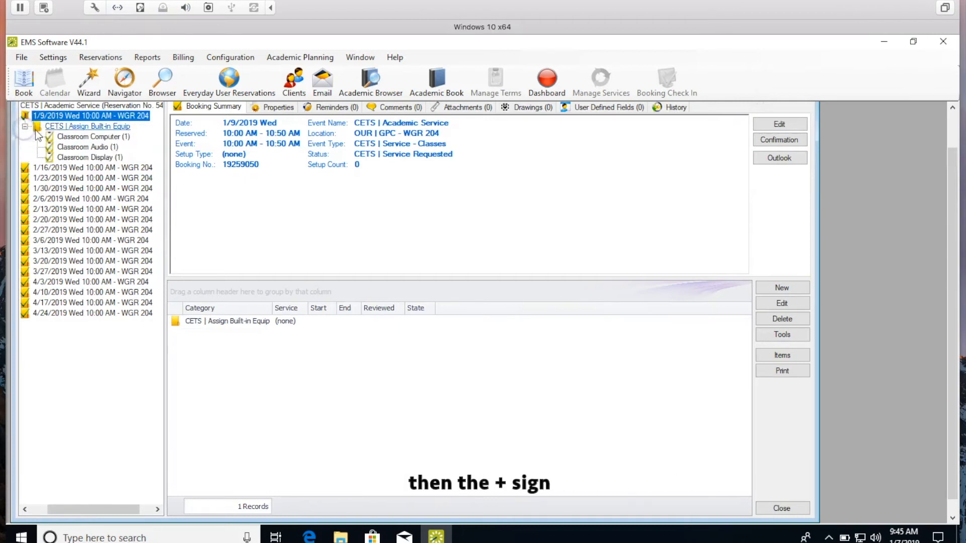
pyautogui.click(29, 170)
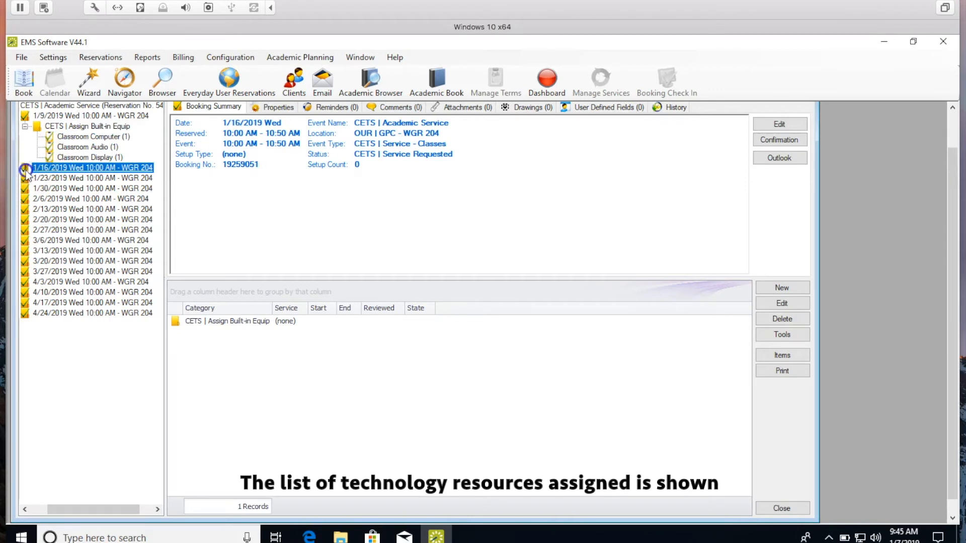
pyautogui.click(25, 172)
pyautogui.click(24, 178)
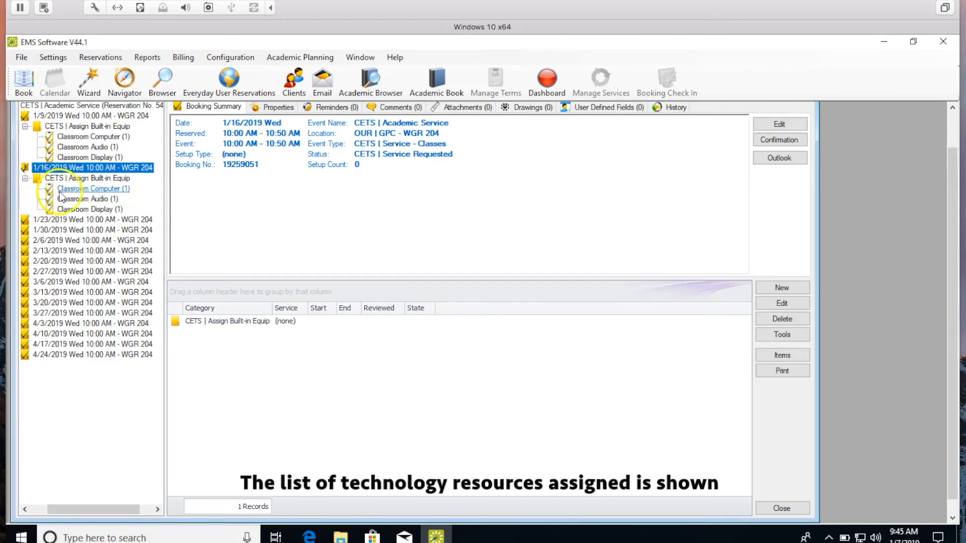
pyautogui.click(783, 508)
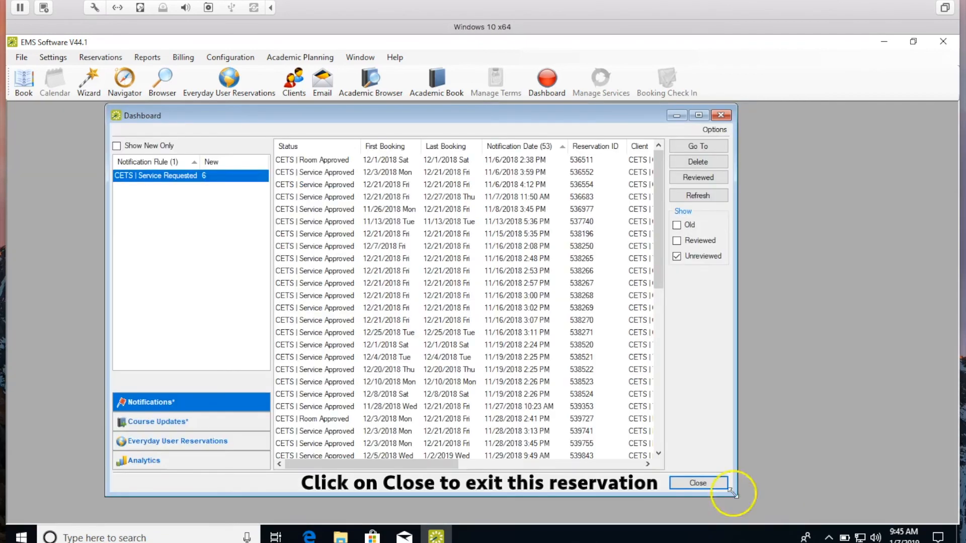
pyautogui.click(698, 483)
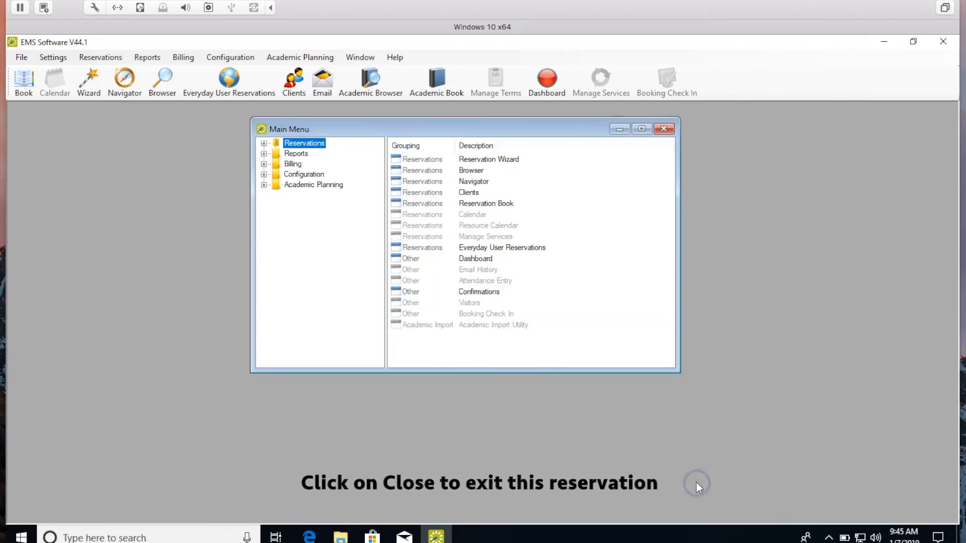